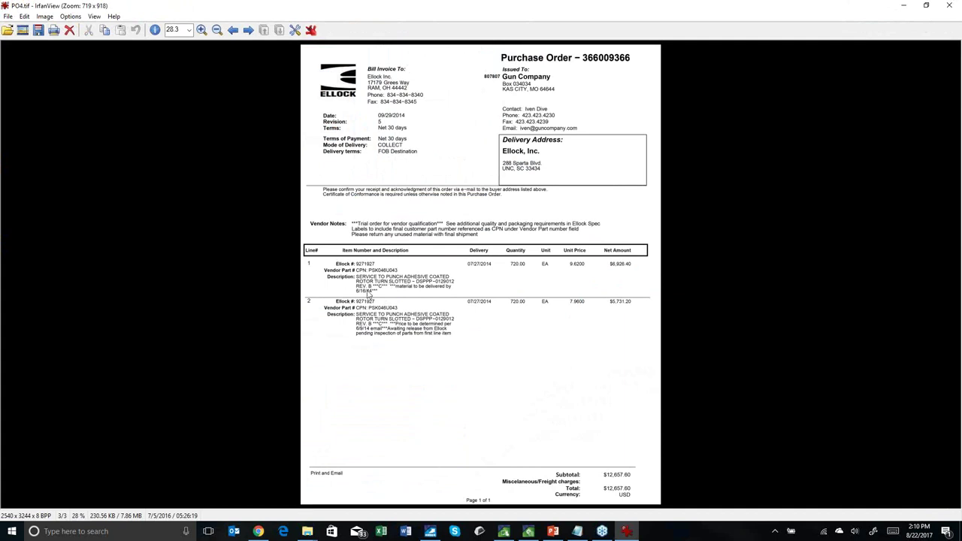
Close the purchase order image and copy the files 3D_Pipe_s, Check_1 and PO4 from the Demo images folder.
left_click(949, 6)
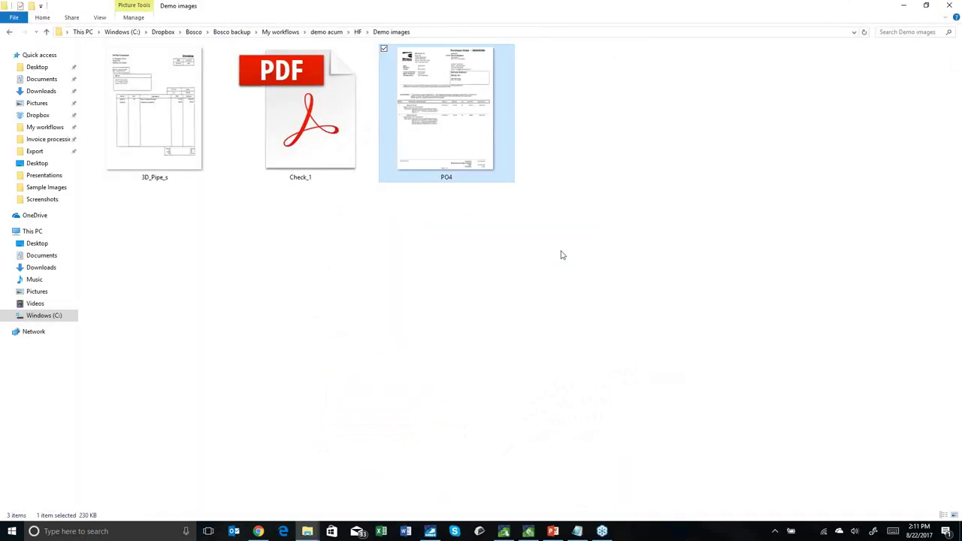
left_click_drag(563, 250, 127, 90)
right_click(135, 88)
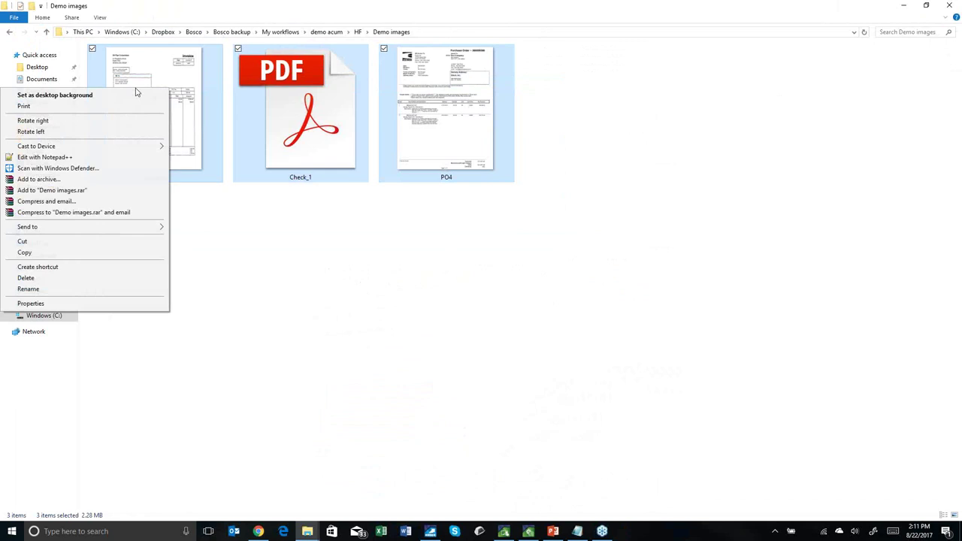
left_click(112, 254)
Paste the copied files into the HF\Screen Based folder and refresh the folder listing.
left_click(358, 31)
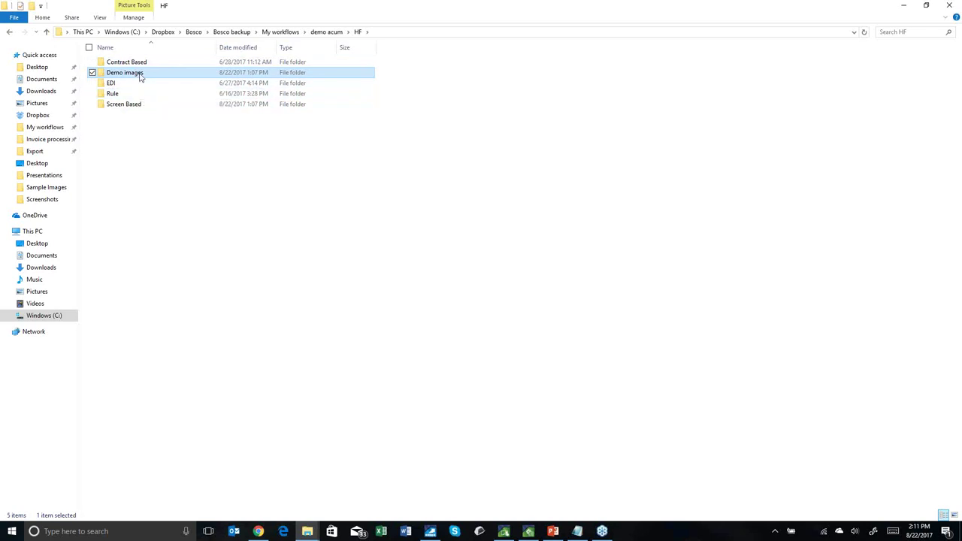
left_click(325, 32)
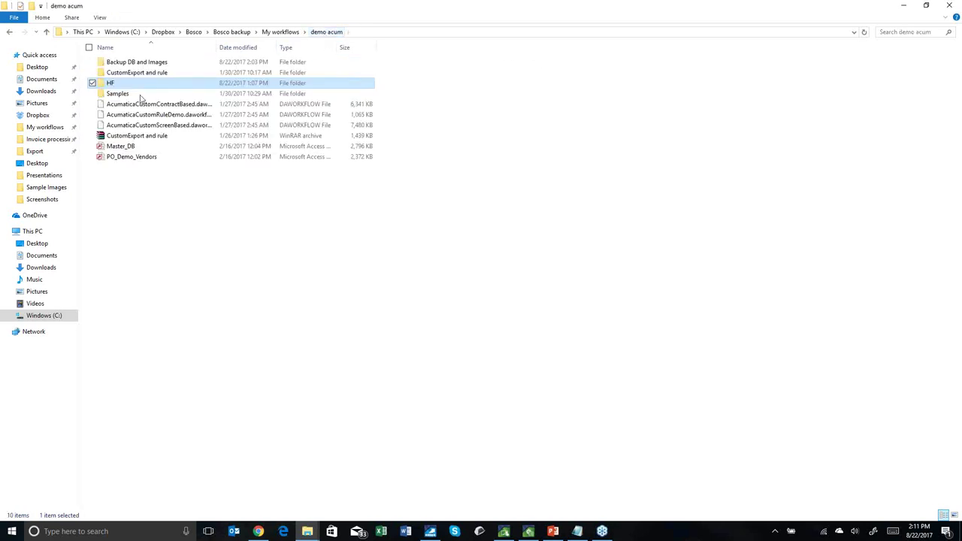
double_click(114, 84)
double_click(121, 104)
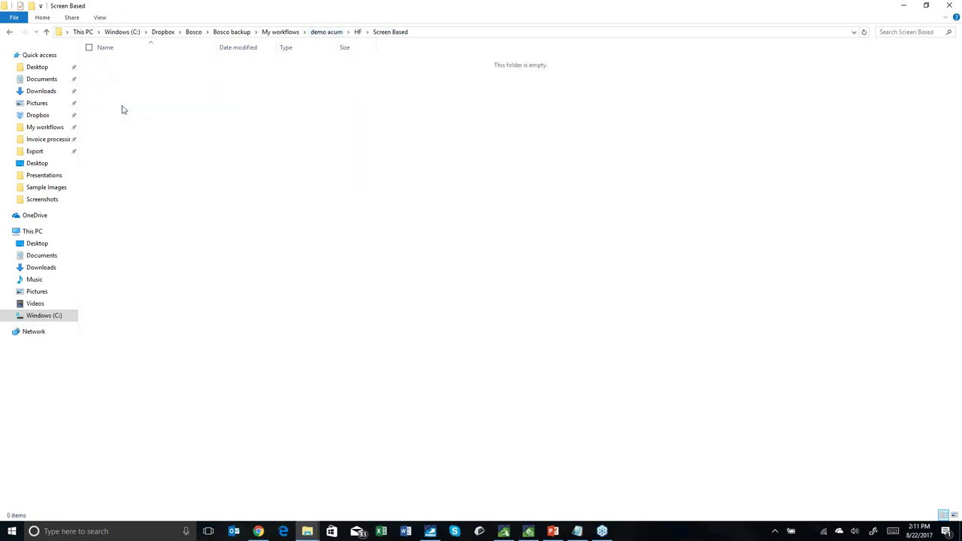
right_click(123, 110)
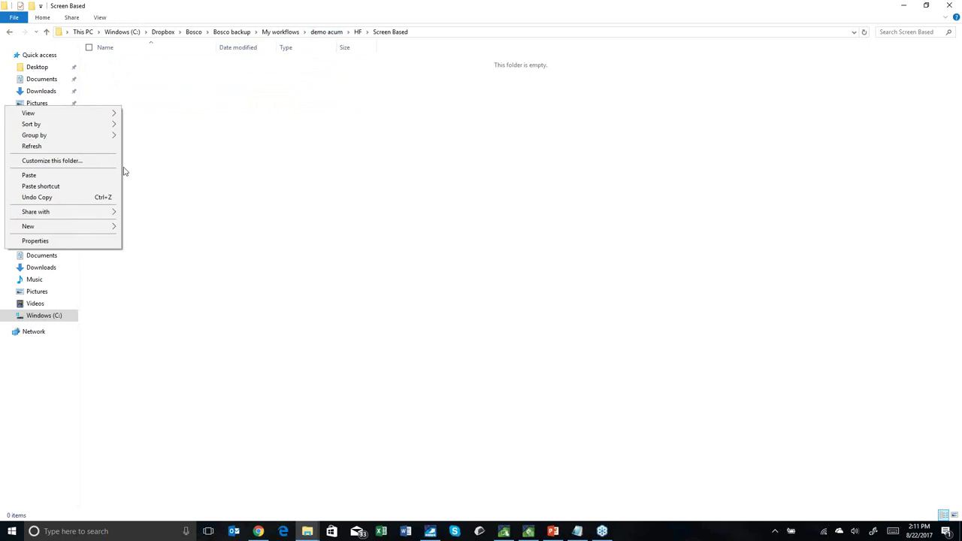
left_click(79, 176)
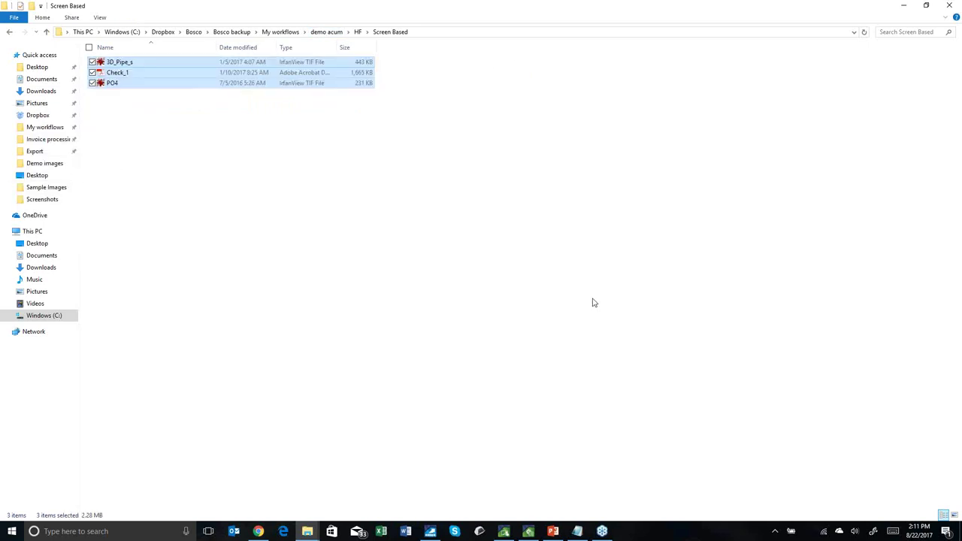
key("F5")
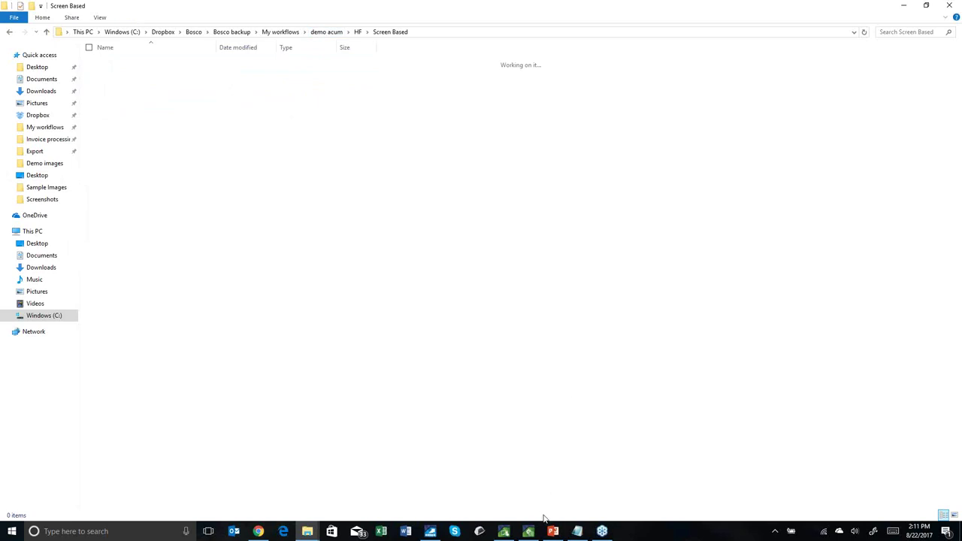
Switch to the docAlpha Monitoring Station, refresh the batch list and select batch 1102.
mouse_move(530, 534)
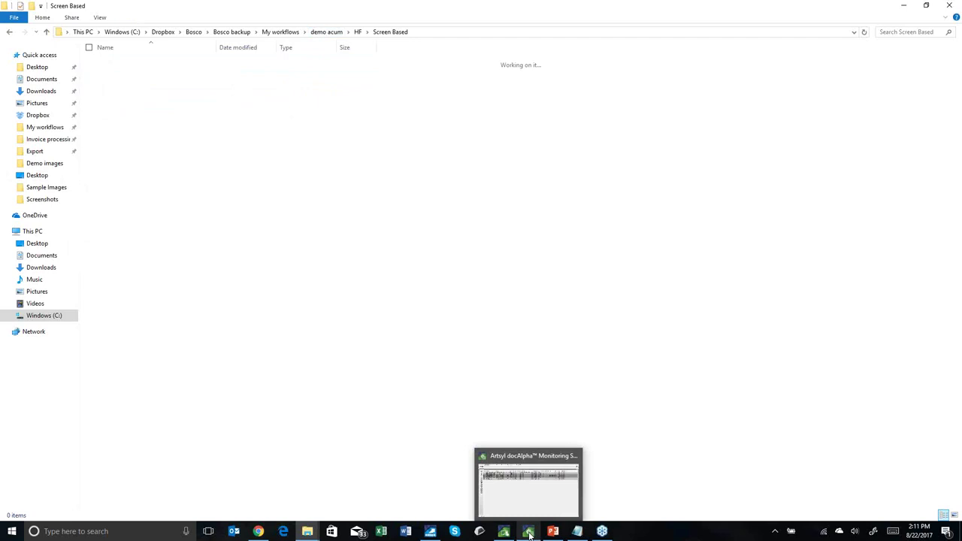
left_click(530, 533)
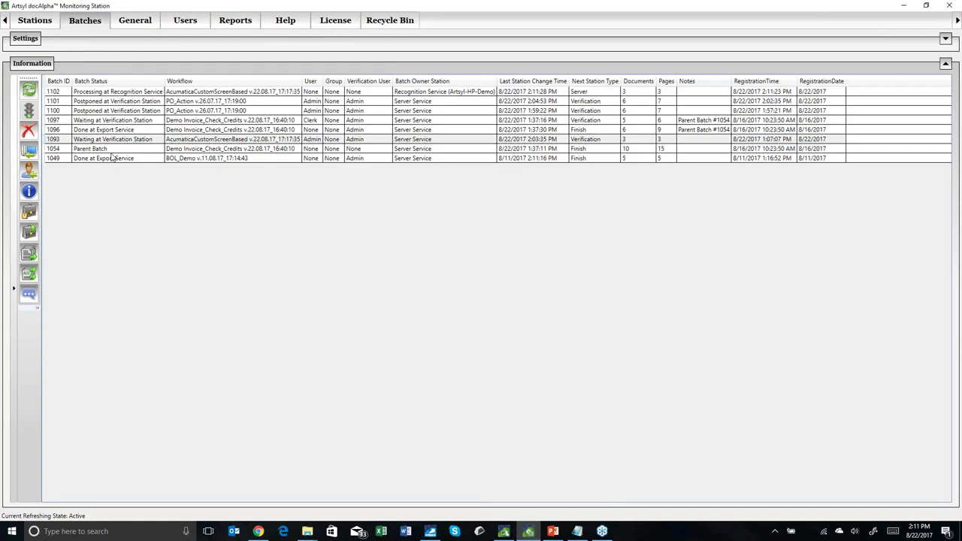
left_click(28, 91)
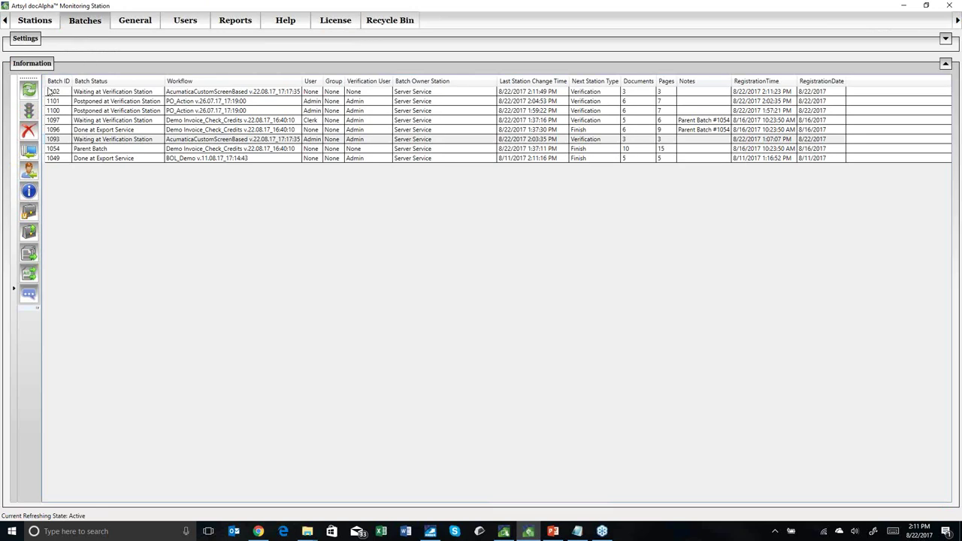
left_click(53, 93)
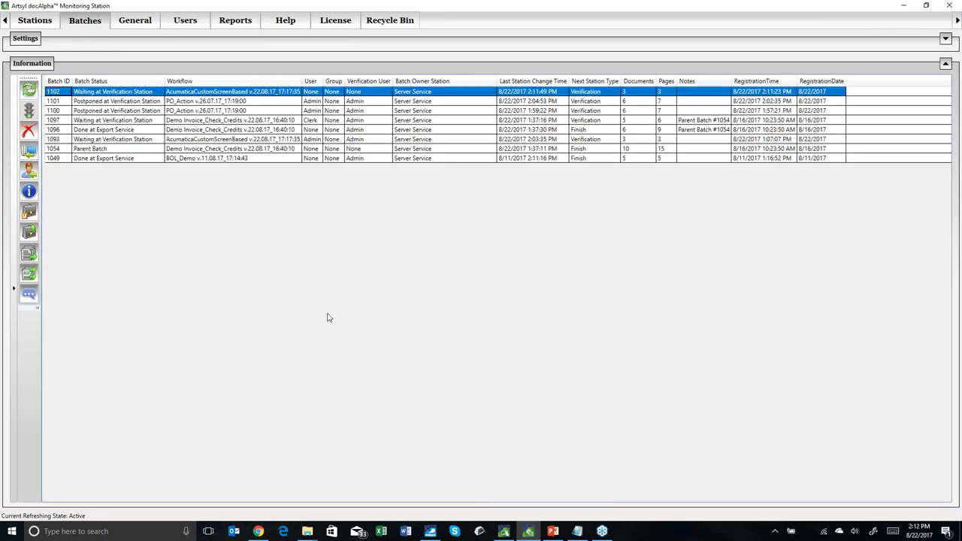
Switch to the docAlpha Verification Station and open batch 1102 from the batch selection list.
left_click(503, 532)
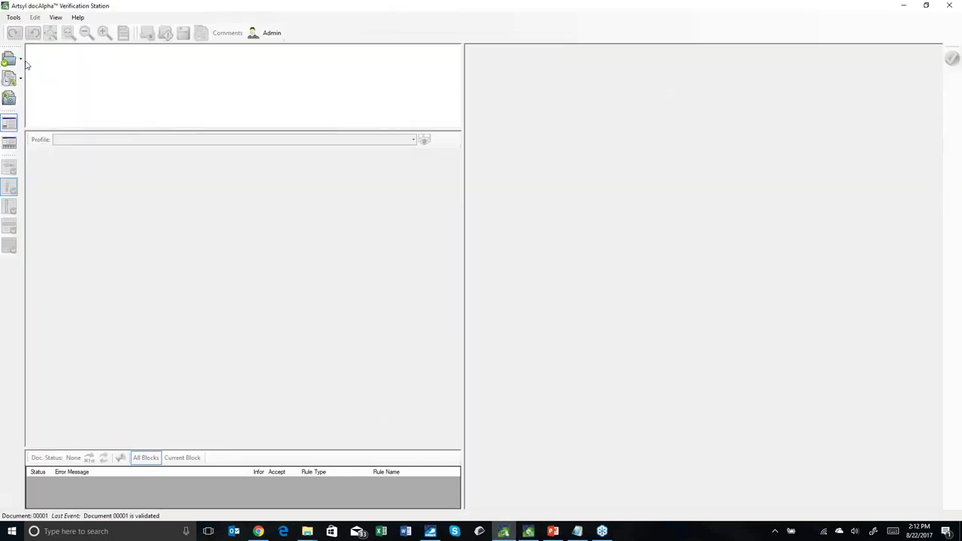
left_click(21, 60)
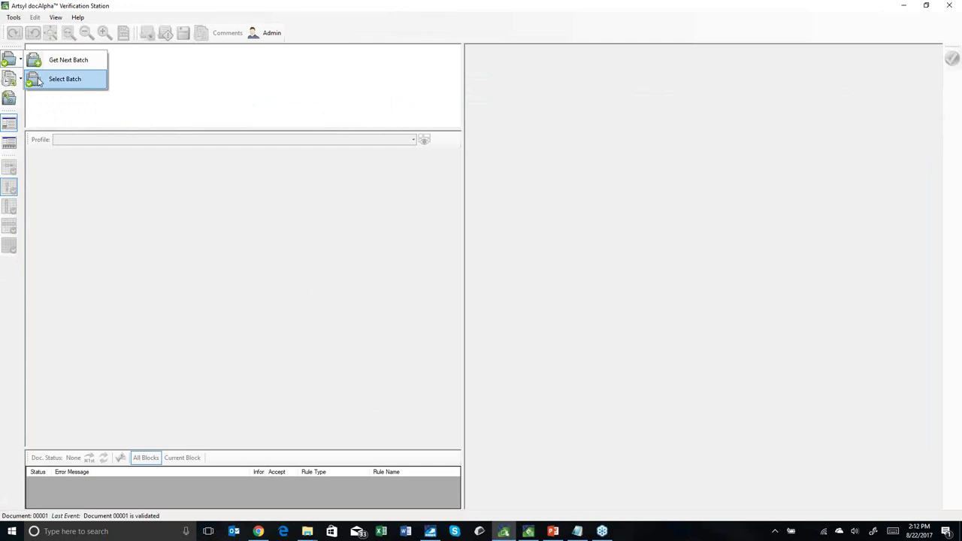
left_click(65, 79)
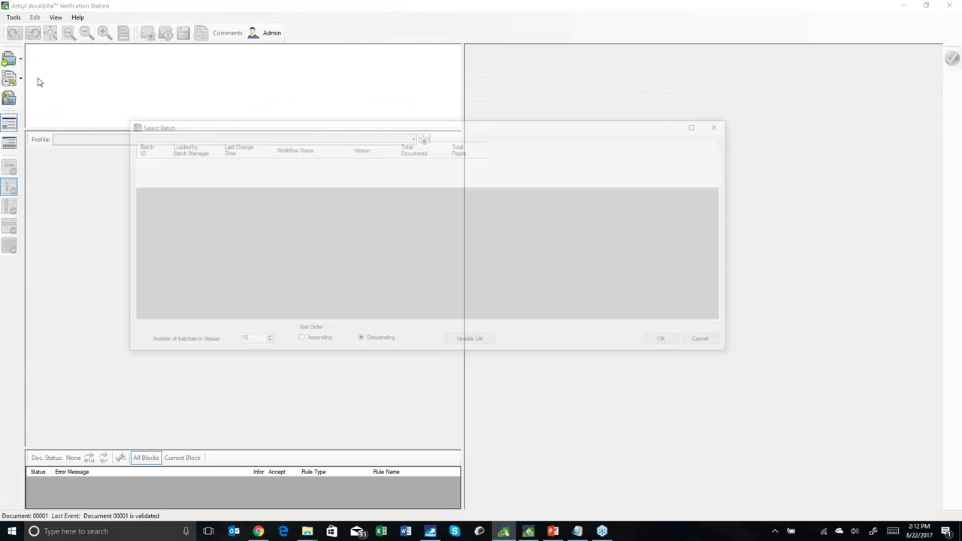
left_click(670, 341)
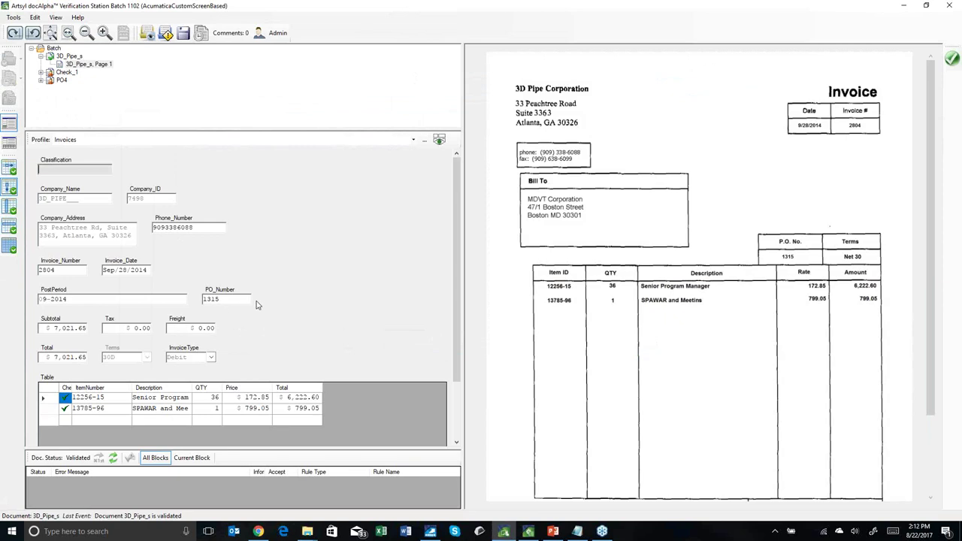
Review the profile and extracted data of the 3D_Pipe_s invoice, the Check_1 check and the PO4 purchase order.
left_click(115, 142)
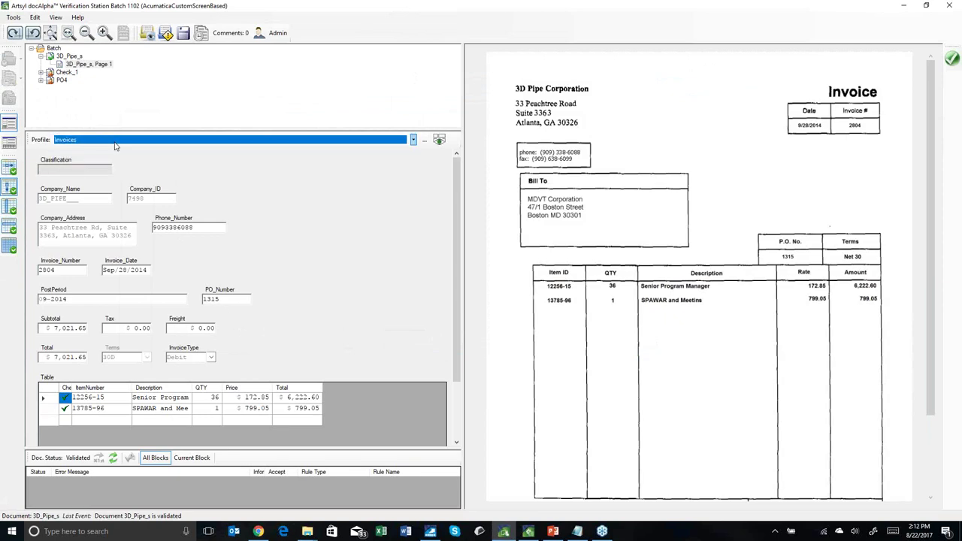
left_click(71, 75)
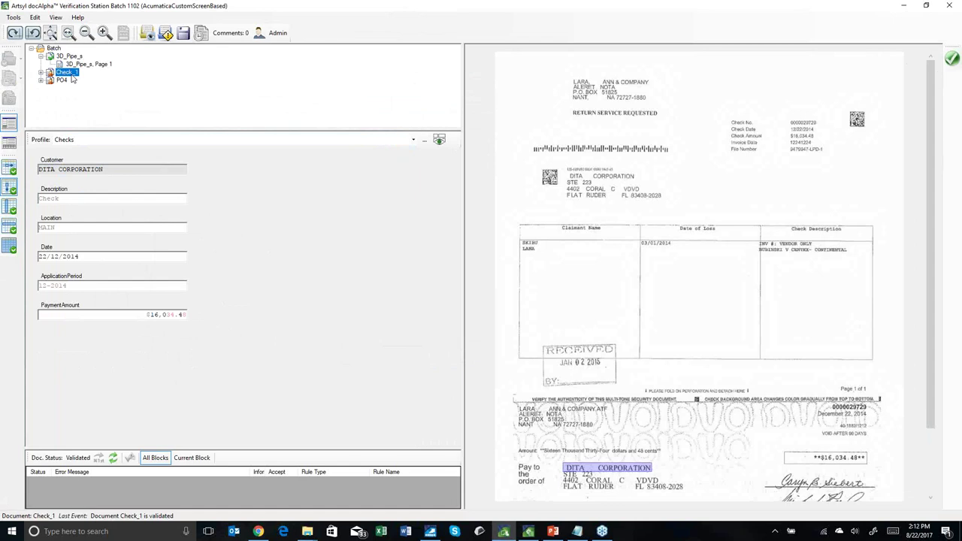
left_click(61, 81)
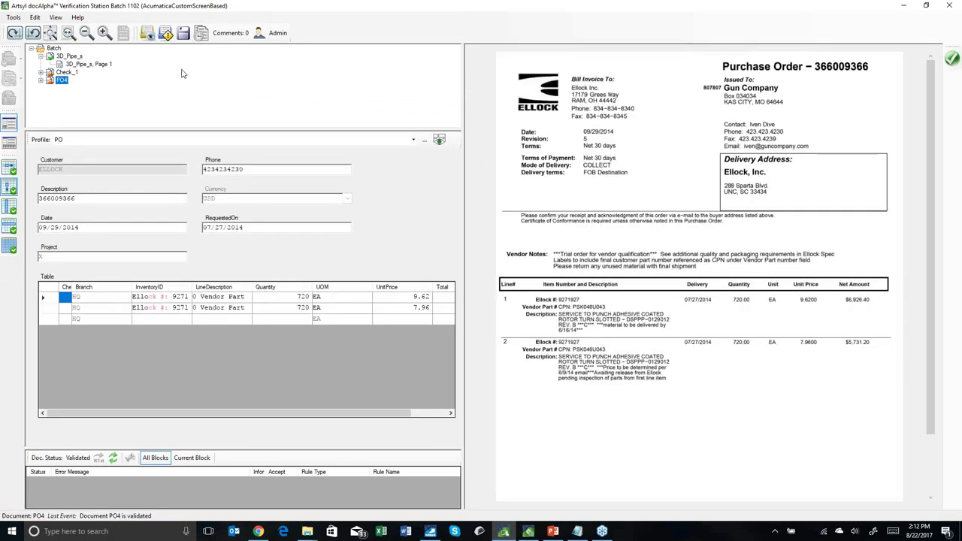
Compare PO4's Phone, Description, Currency and RequestedOn fields with their source regions on the scanned purchase order.
left_click(323, 170)
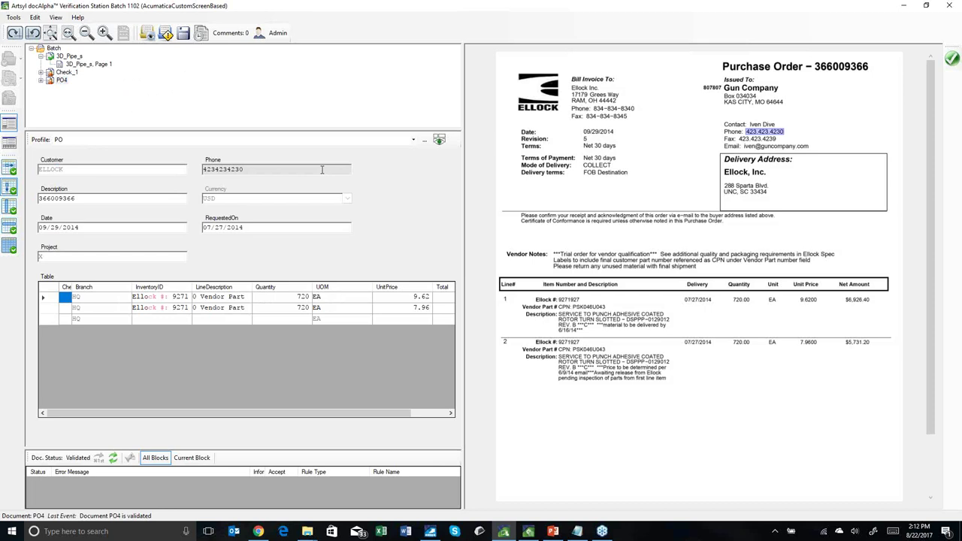
left_click(115, 195)
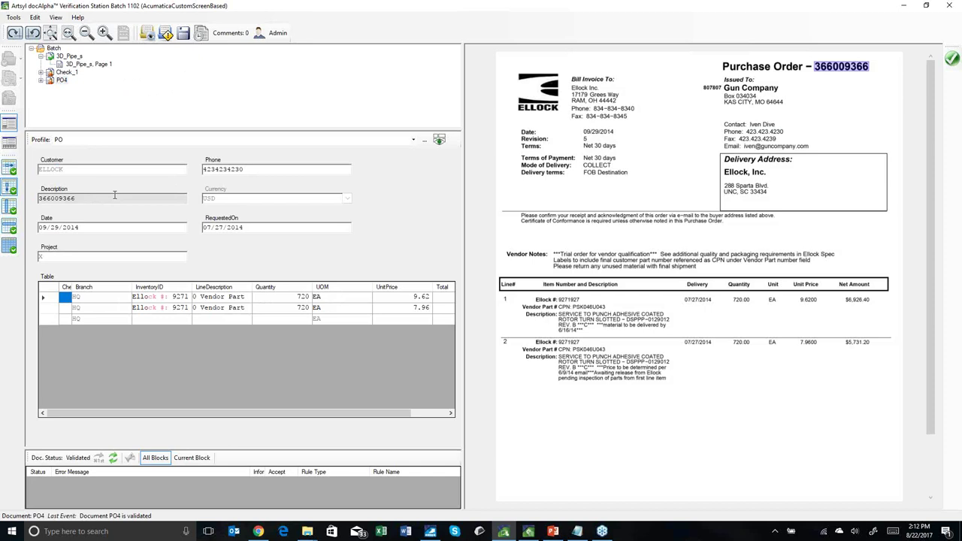
left_click(266, 181)
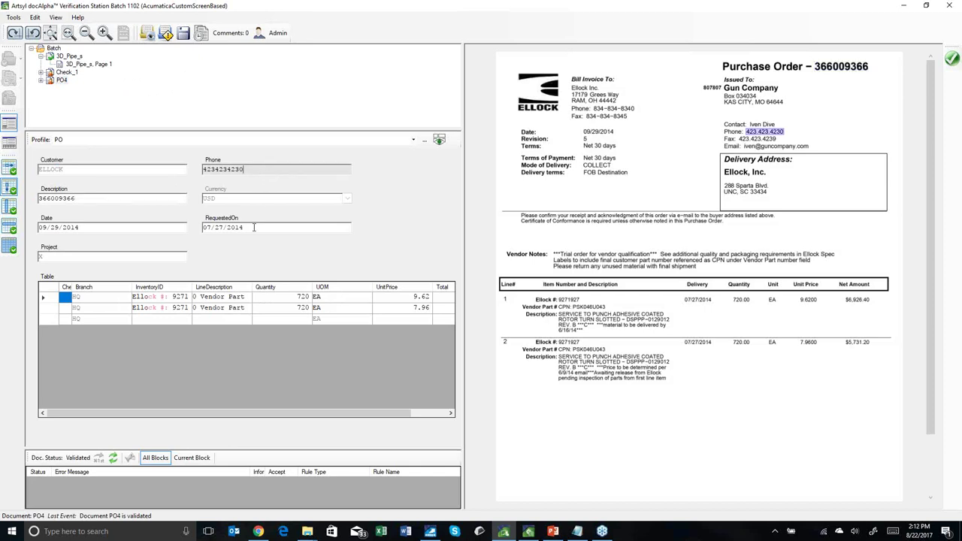
left_click(259, 203)
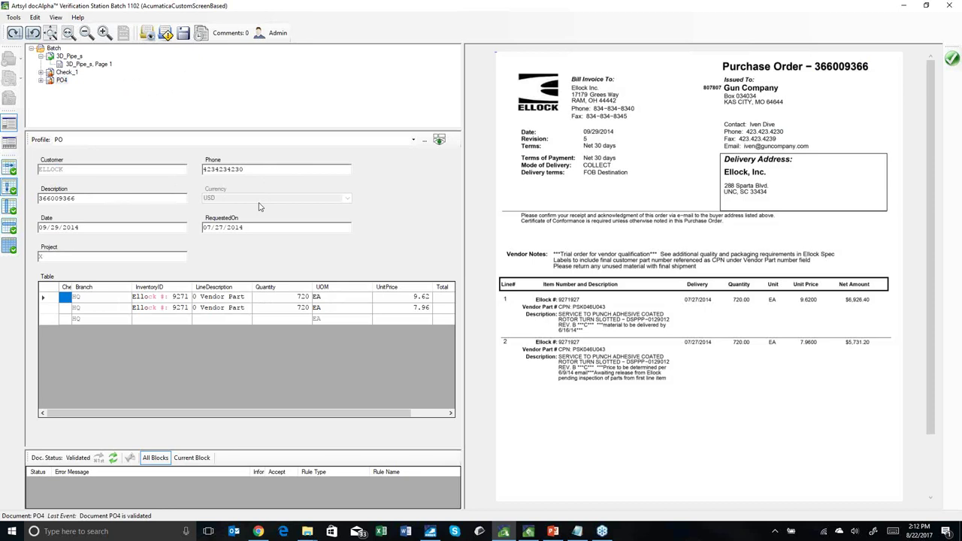
left_click(266, 226)
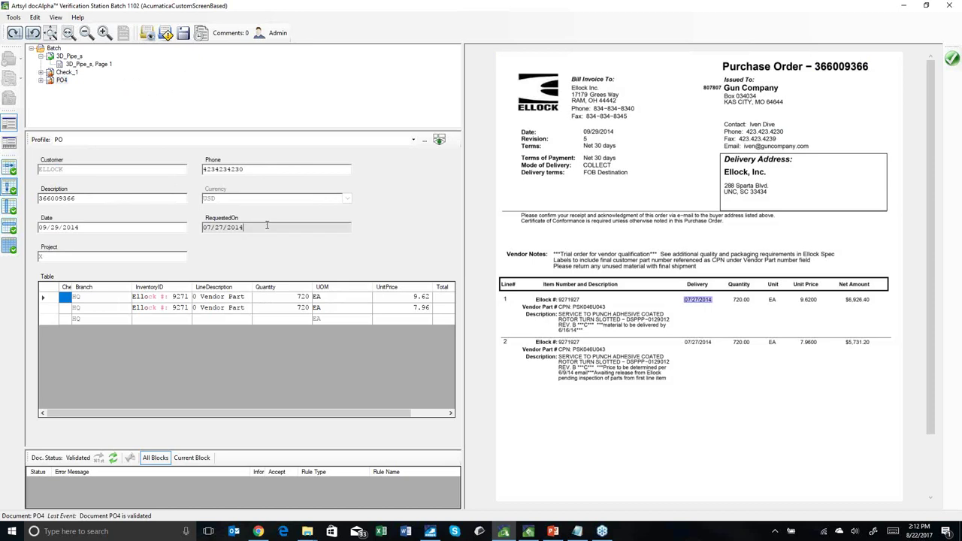
Examine PO4's line-item table against the scan, checking the Branch, InventoryID, LineDescription, Quantity, UOM and UnitPrice cells.
left_click(115, 298)
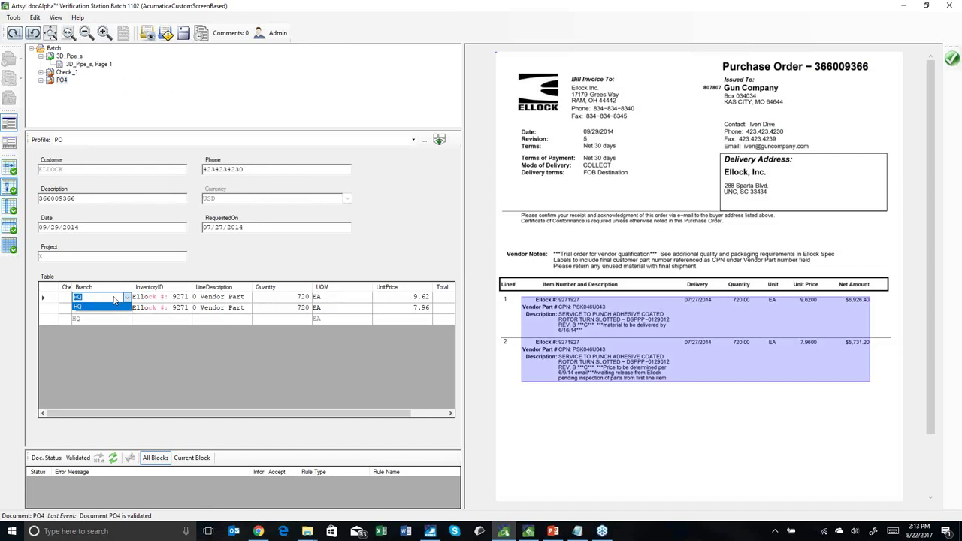
left_click(170, 309)
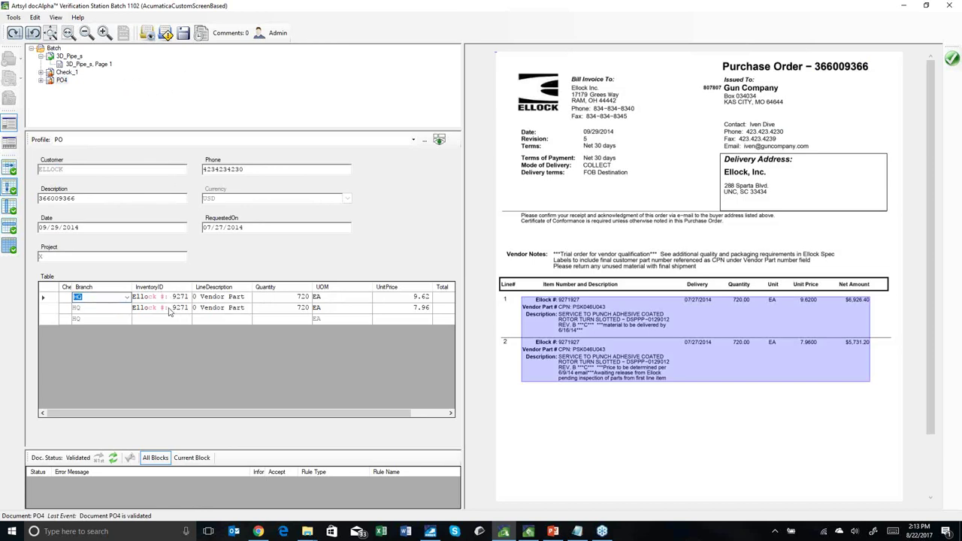
left_click(170, 311)
left_click(225, 311)
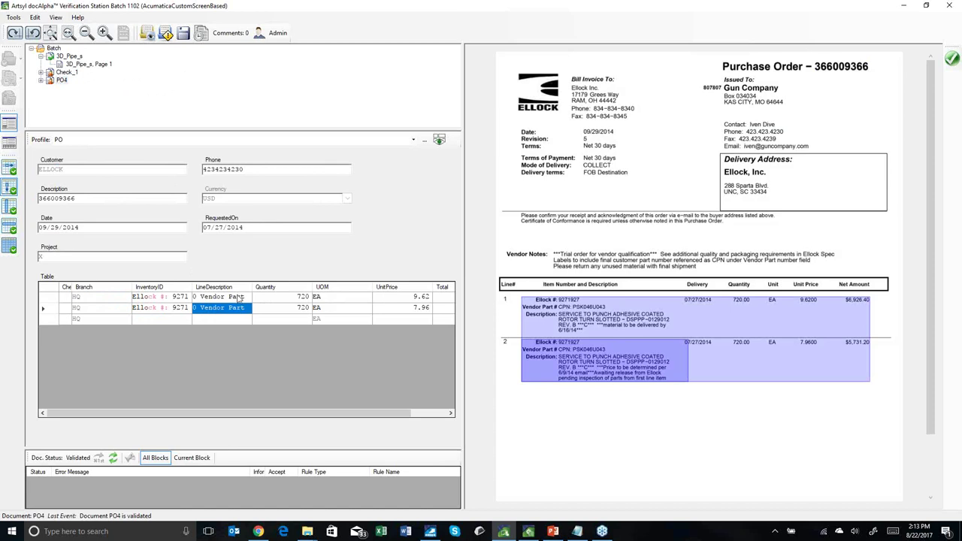
left_click(239, 298)
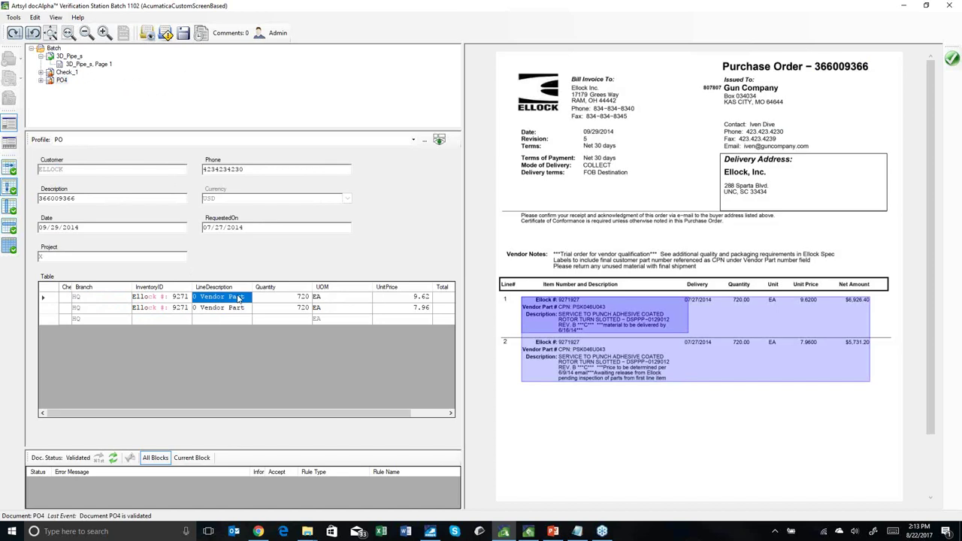
left_click(299, 299)
left_click(285, 309)
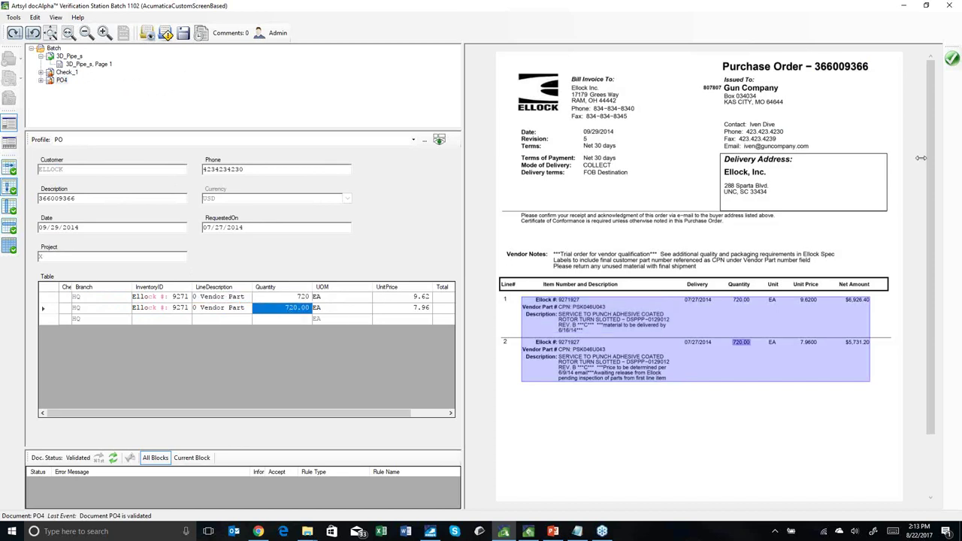
left_click(341, 297)
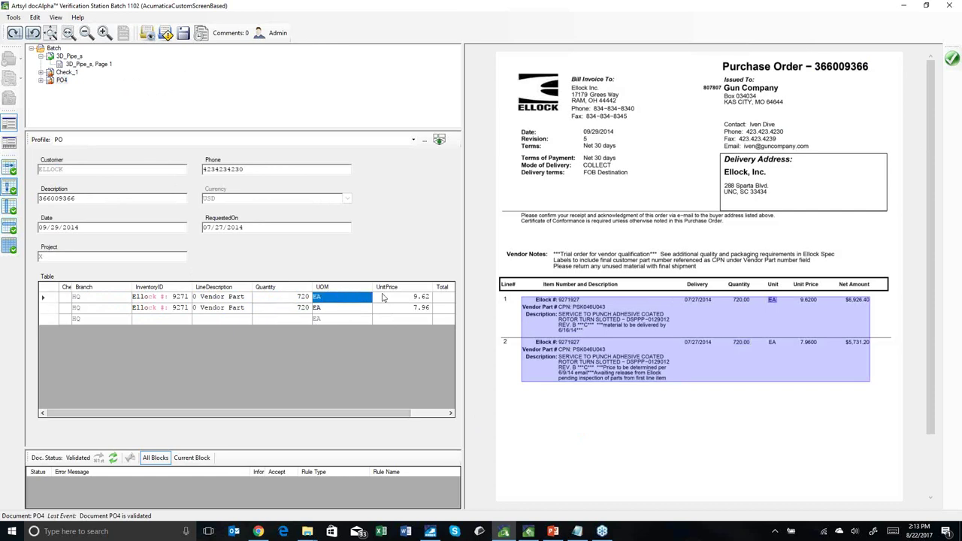
left_click(400, 299)
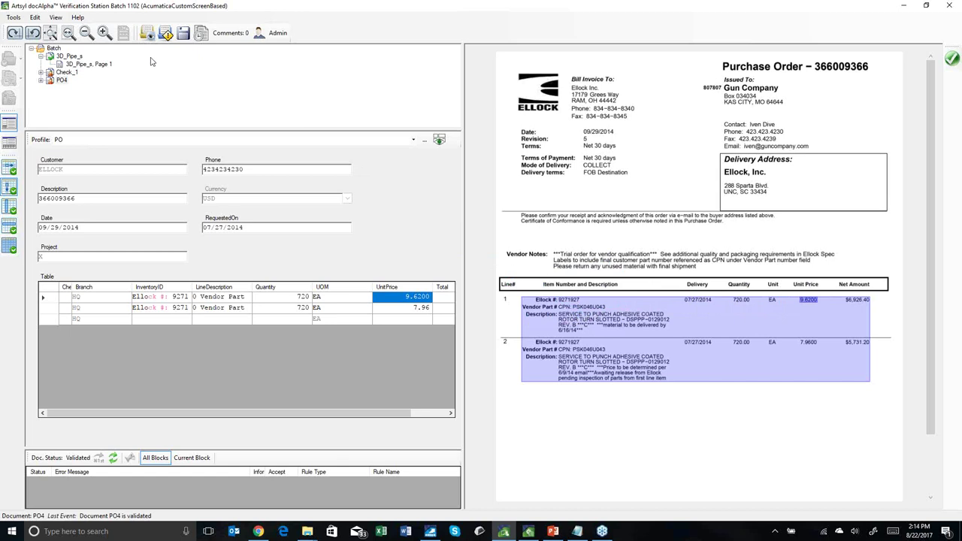
Return to the 3D_Pipe_s invoice and check its second line item's ItemNumber against the scanned image.
left_click(51, 81)
left_click(66, 57)
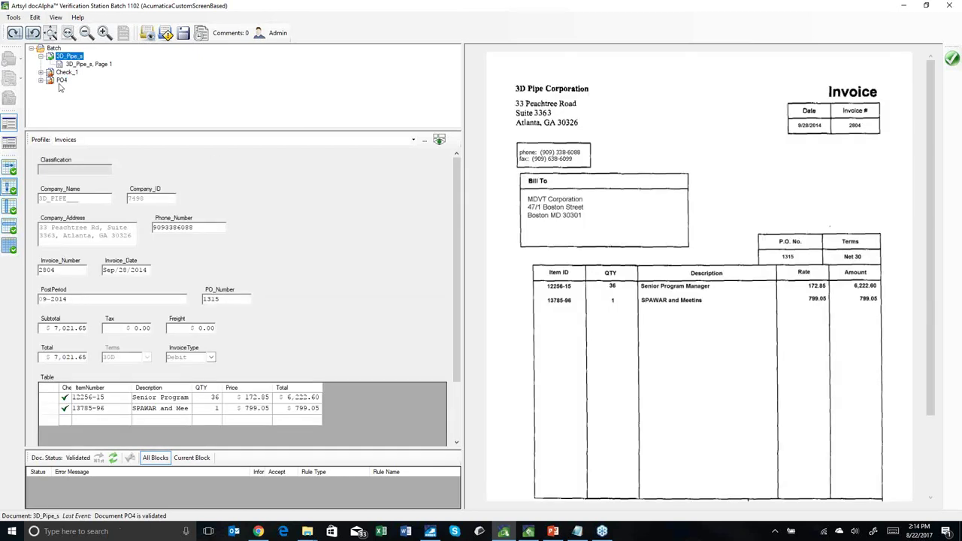
left_click(103, 408)
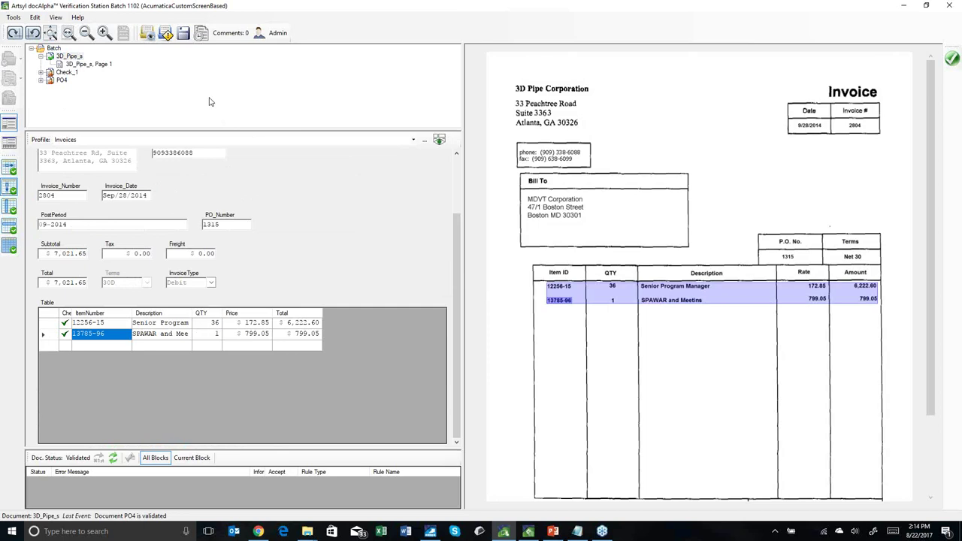
Run the Character Verification Wizard on the batch, confirming Check_1's PaymentAmount and the InventoryID in both PO4 rows as recognized.
left_click(57, 81)
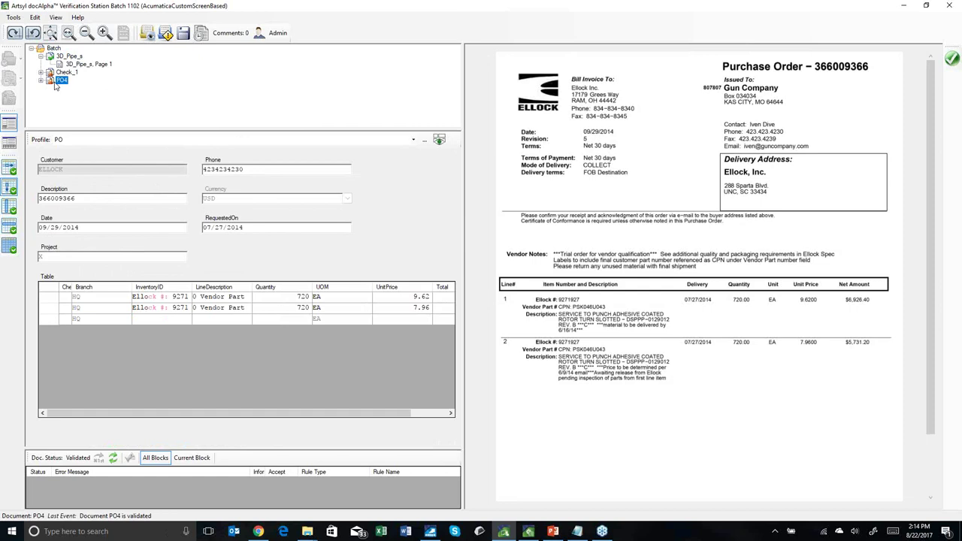
left_click(146, 34)
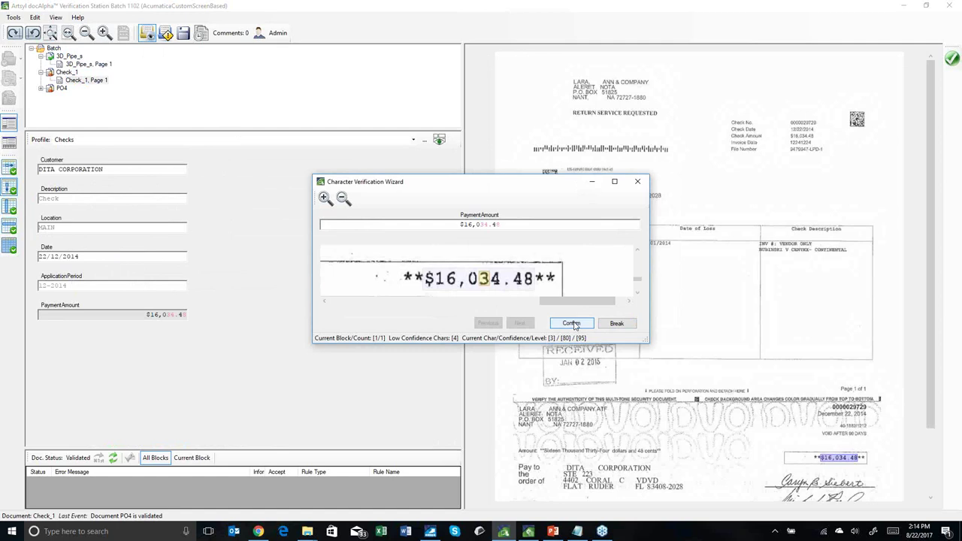
left_click(571, 323)
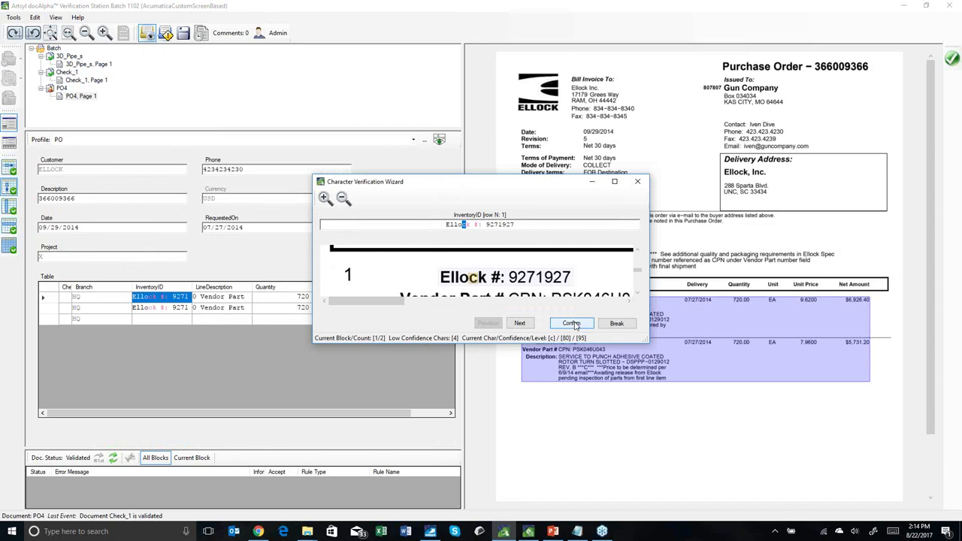
left_click(575, 324)
left_click(576, 324)
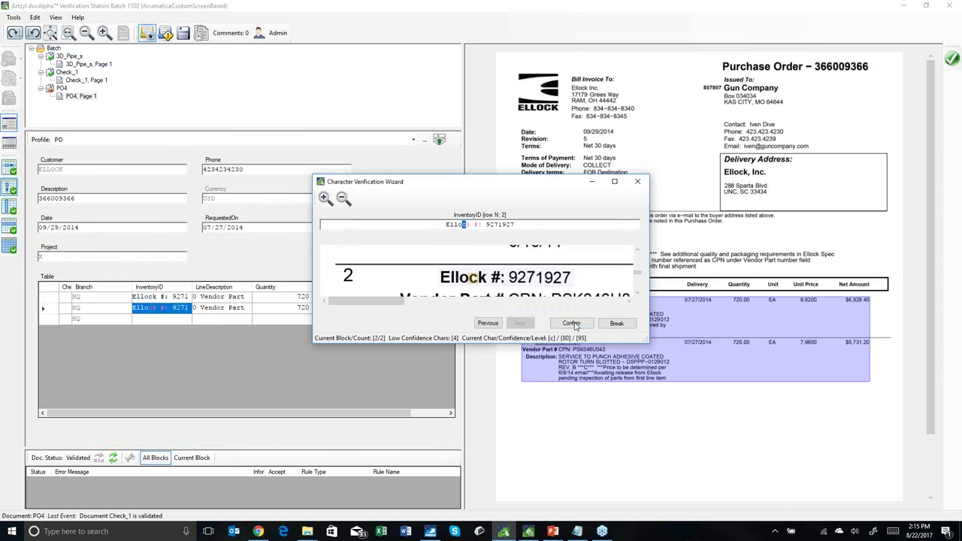
left_click(576, 324)
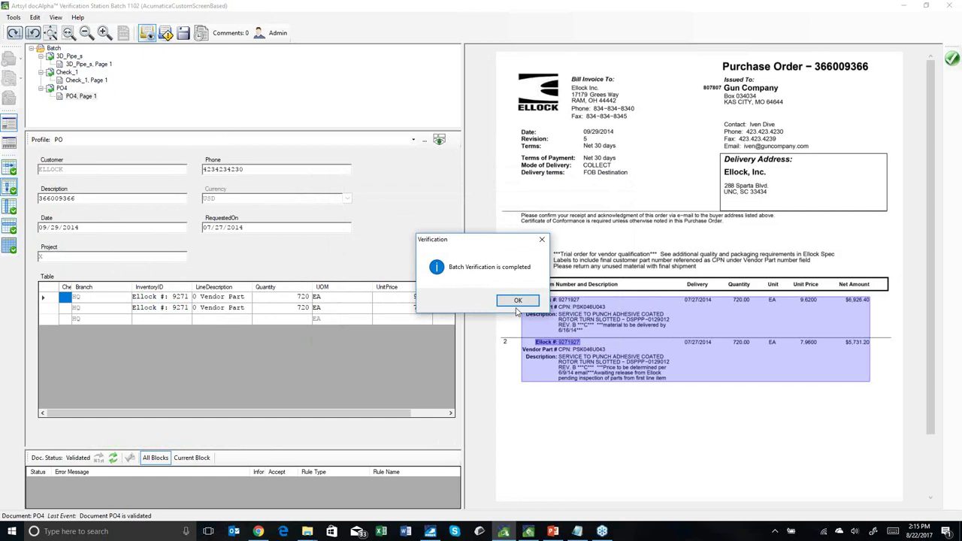
left_click(514, 303)
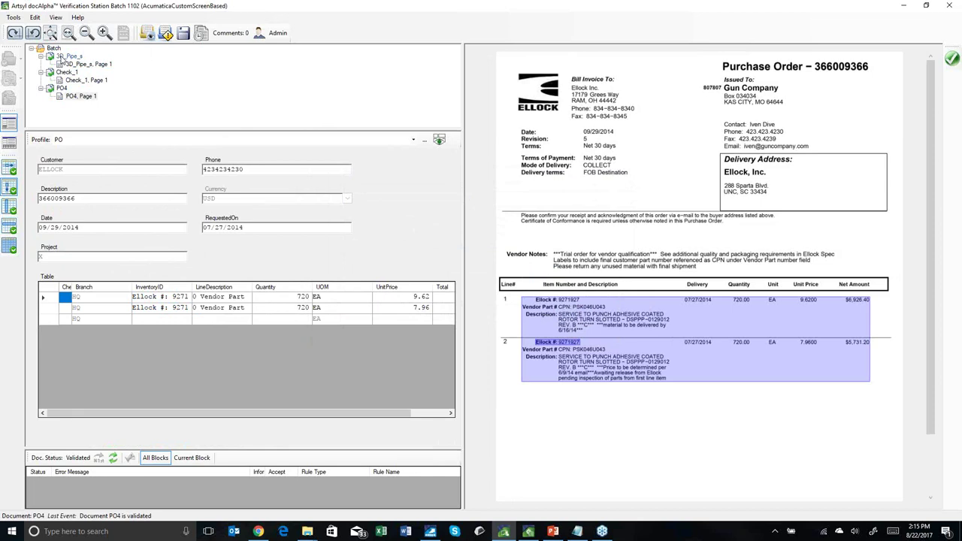
Set the QTY of the first line item (12256-15) in the 3D_Pipe_s invoice to 35.
left_click(66, 57)
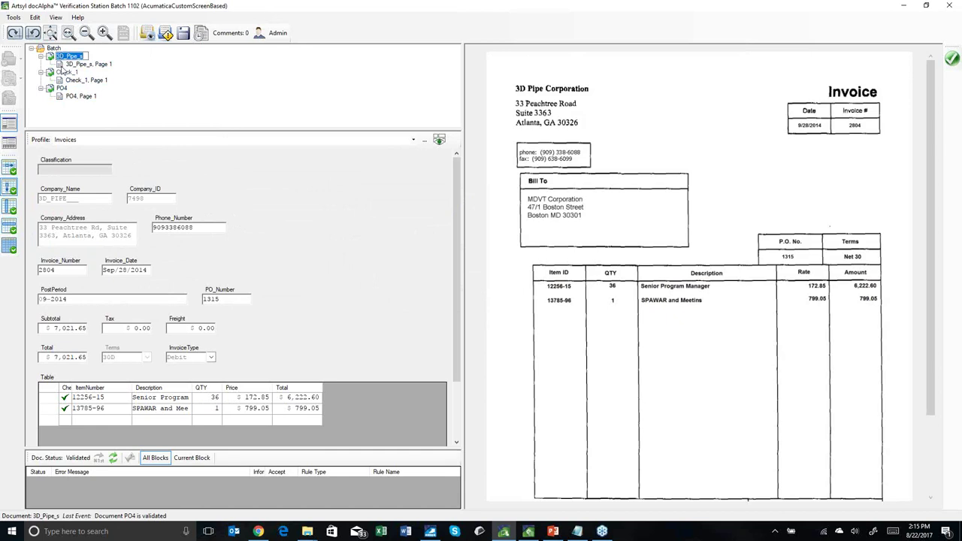
key("Escape")
left_click(99, 399)
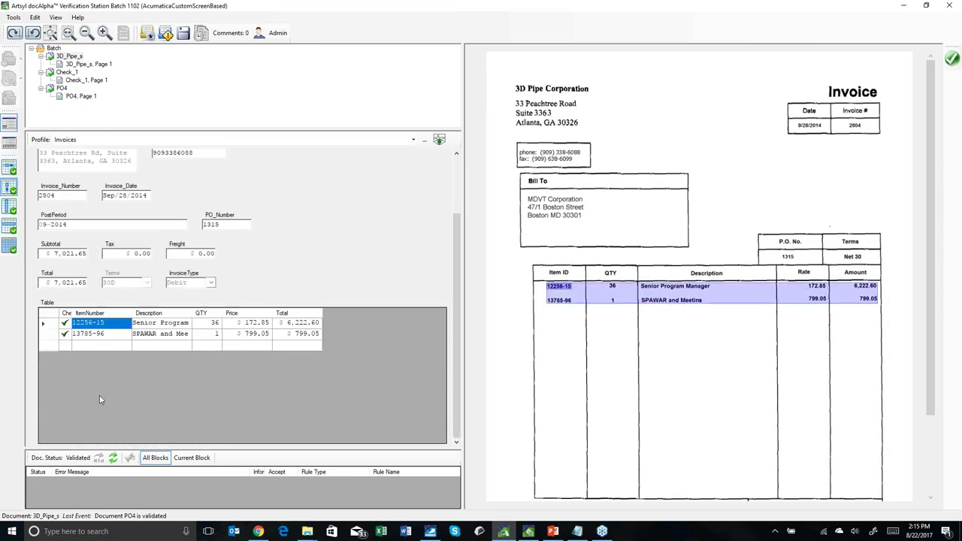
left_click(210, 325)
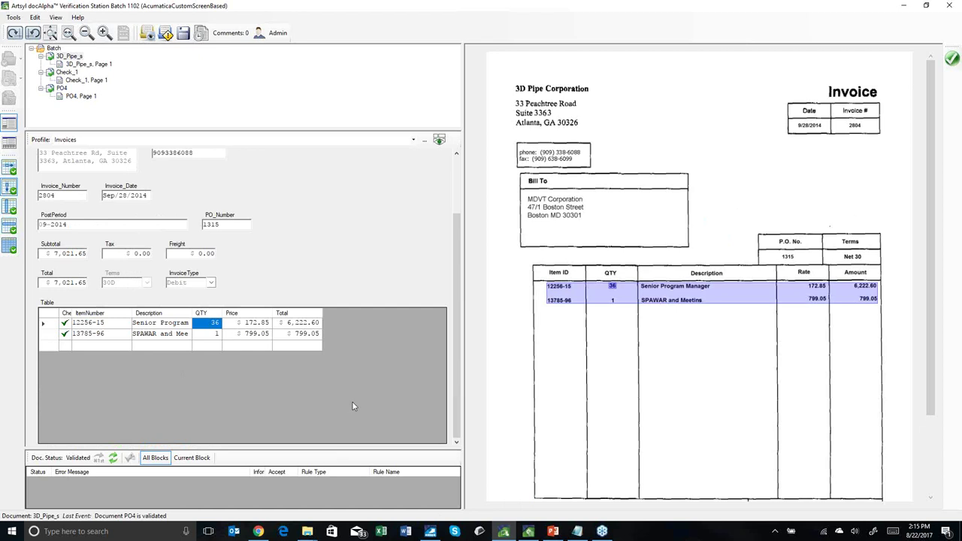
type("352")
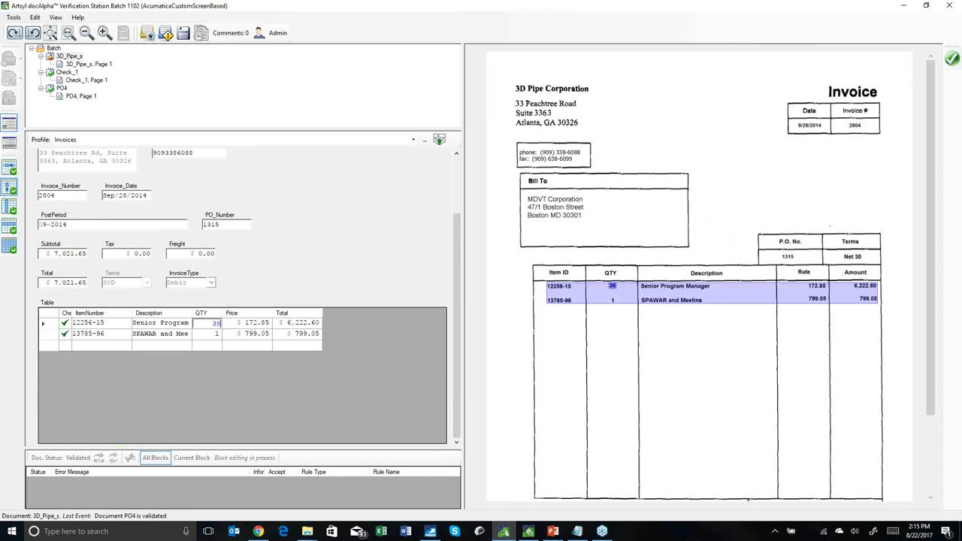
key("Tab")
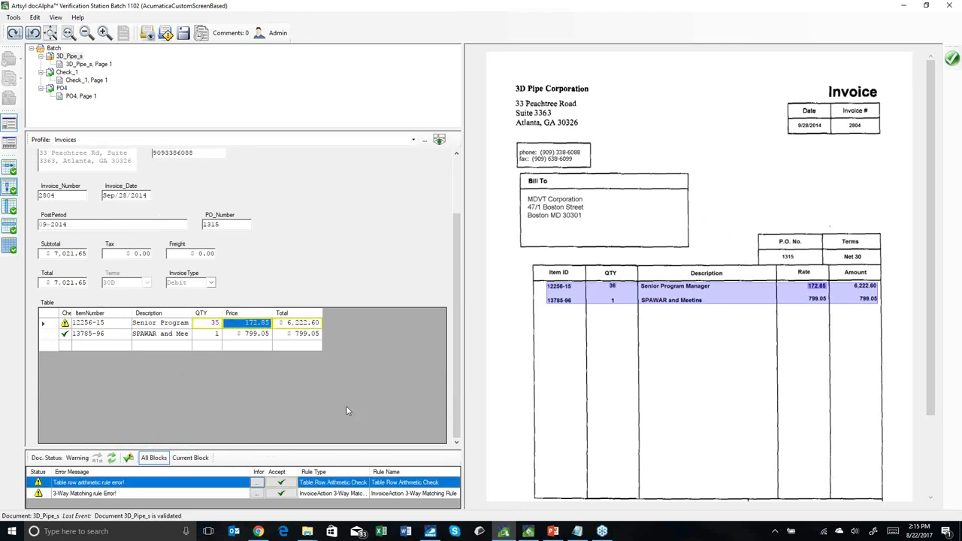
View the details of the 3-Way Matching rule error, and set the first line item's QTY back to 36.
left_click(255, 494)
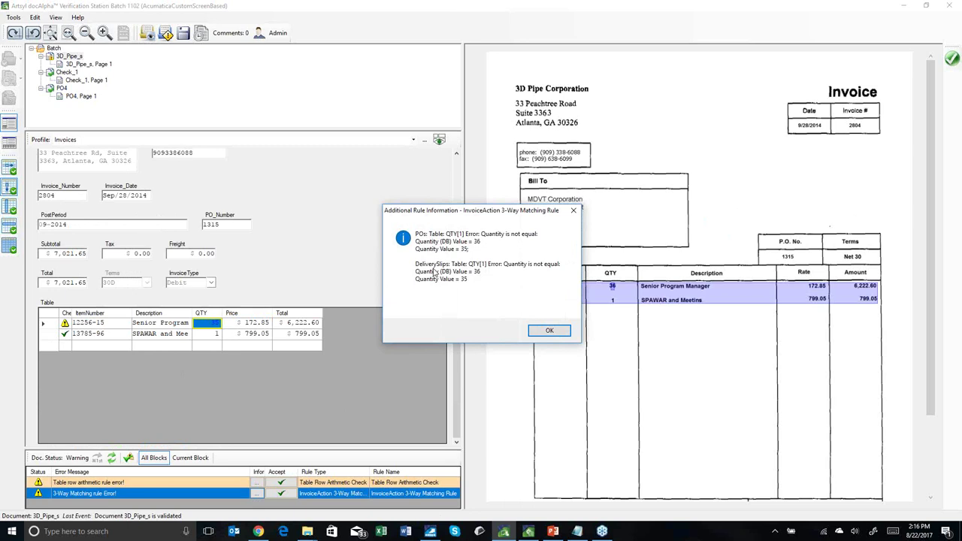
left_click(548, 333)
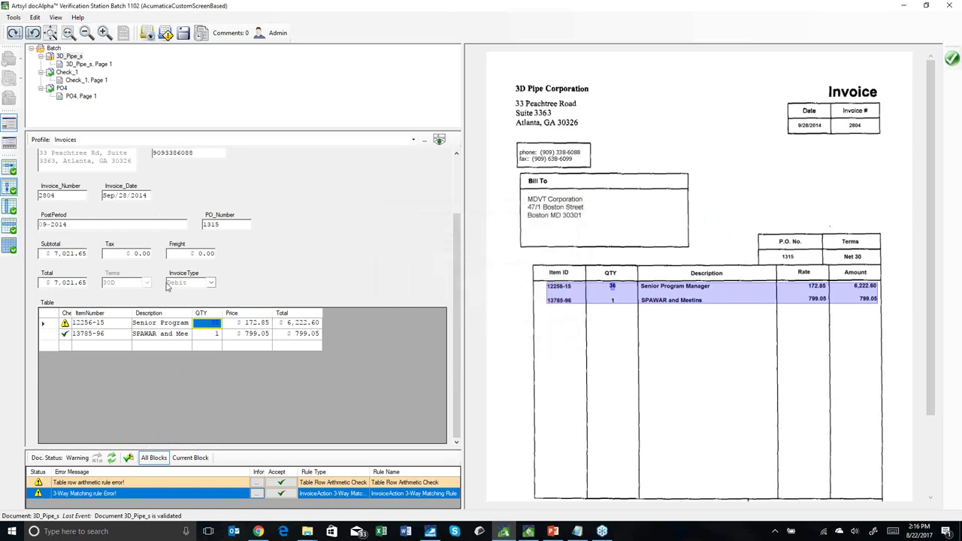
left_click(215, 325)
type("36")
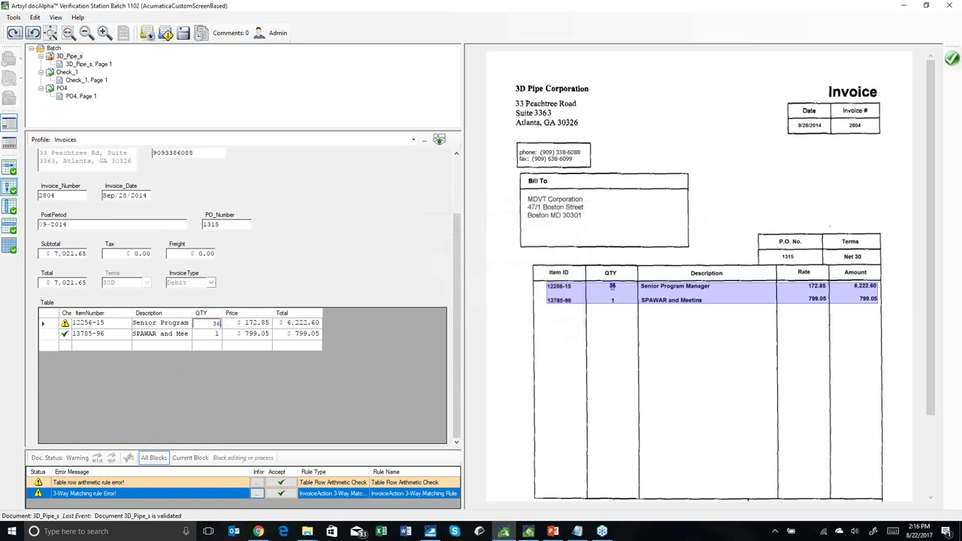
left_click(259, 487)
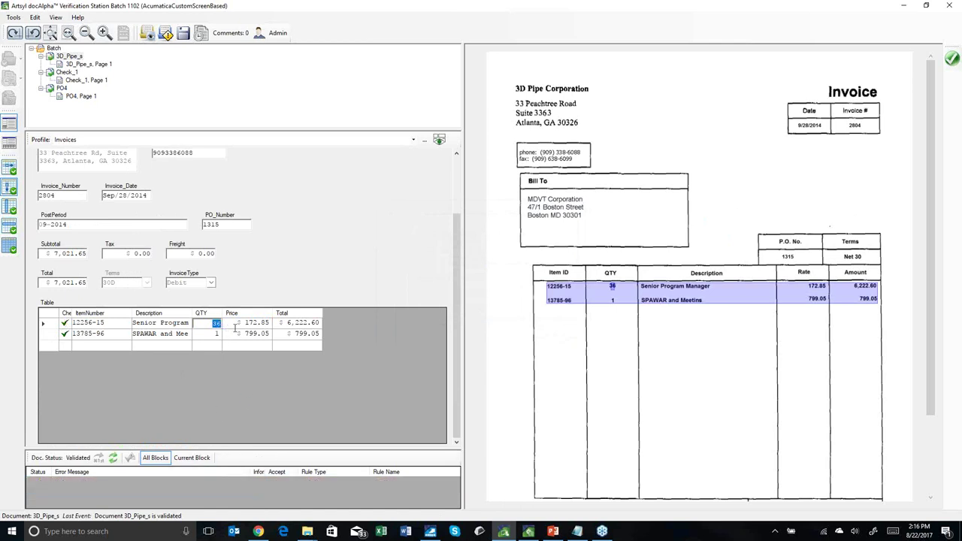
Set the first line item's QTY to 35 again and view the details of the Table Row Arithmetic Check error.
type("35")
key("Tab")
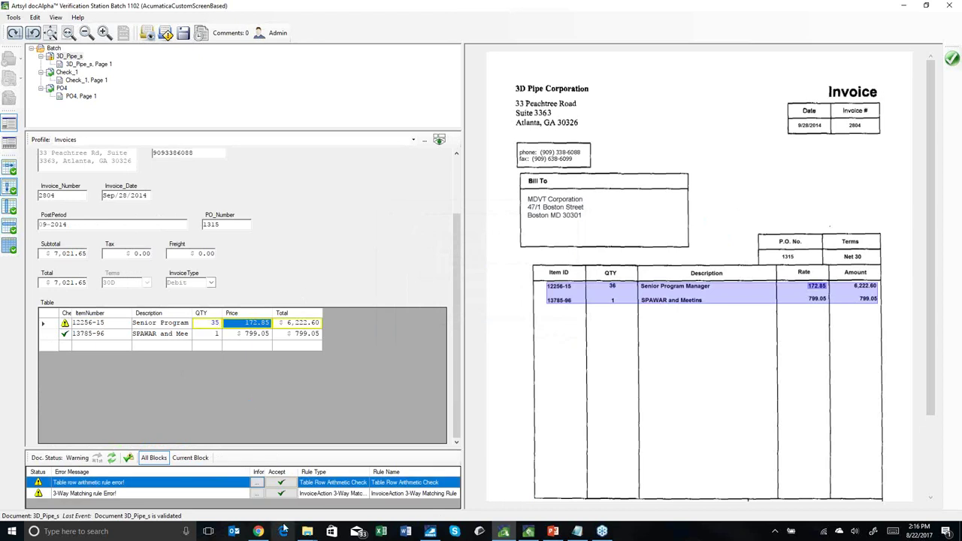
left_click(257, 482)
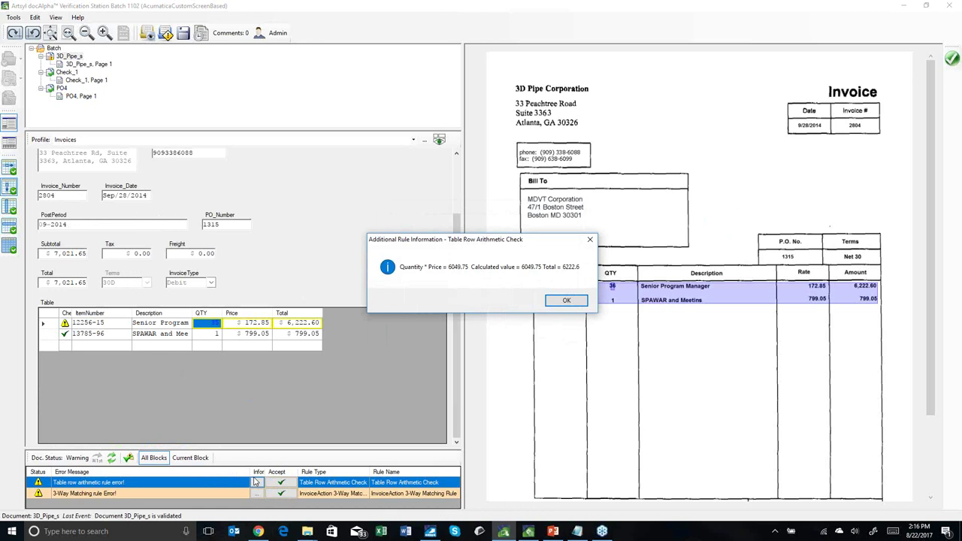
left_click(566, 300)
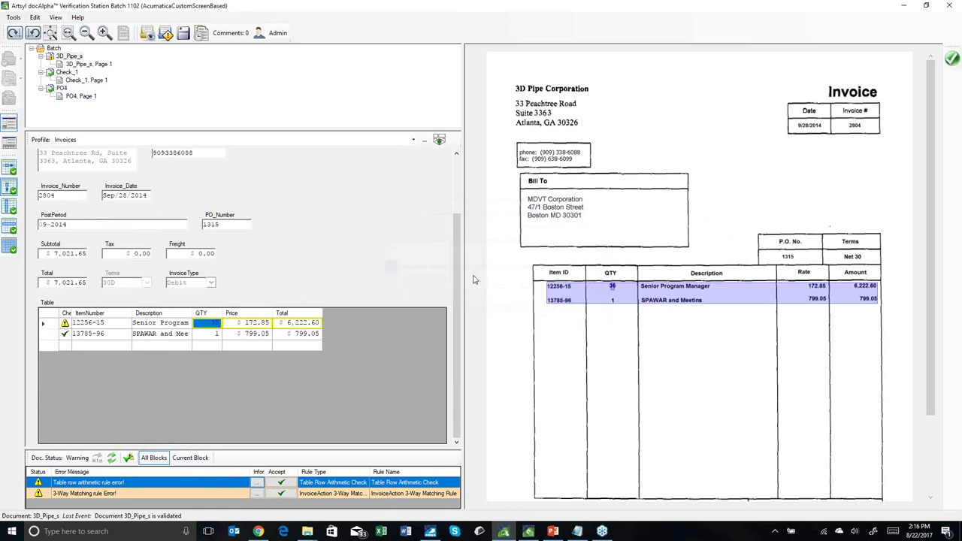
Set the UnitPrice in the first row of the PO4 purchase order's table to 9.
left_click(75, 97)
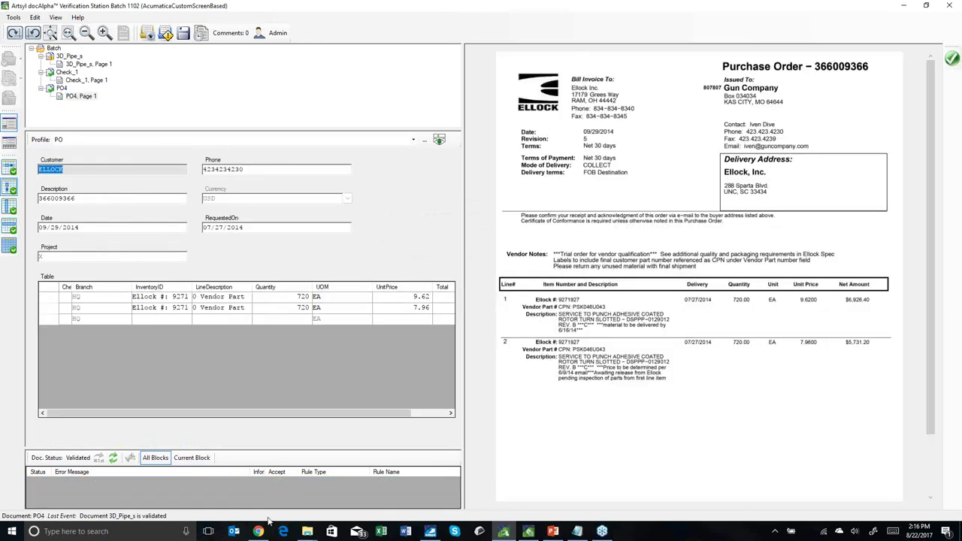
left_click(391, 300)
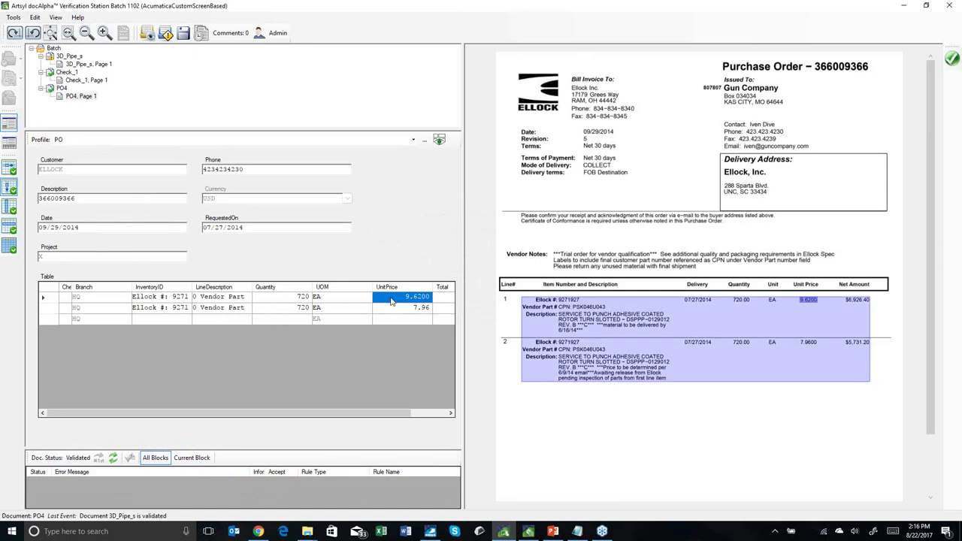
type("9")
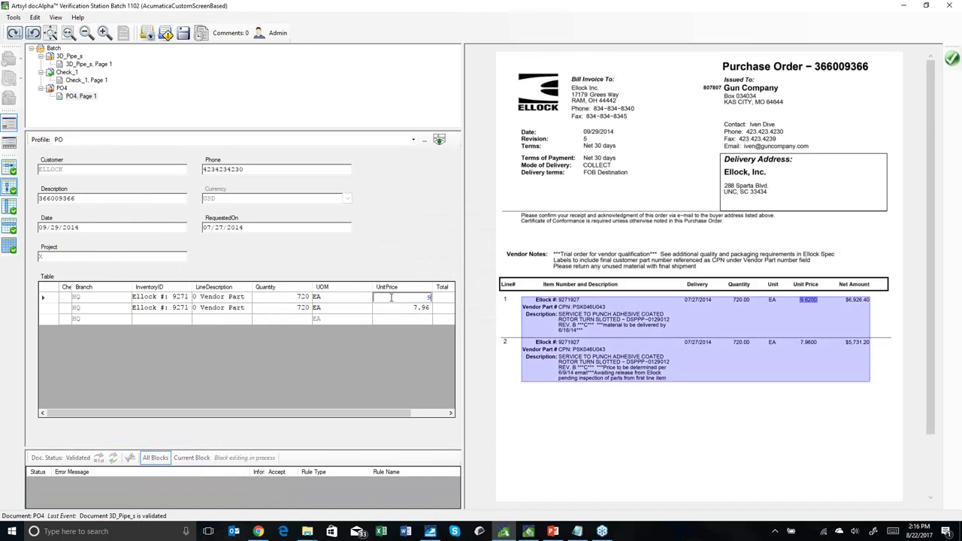
key("Tab")
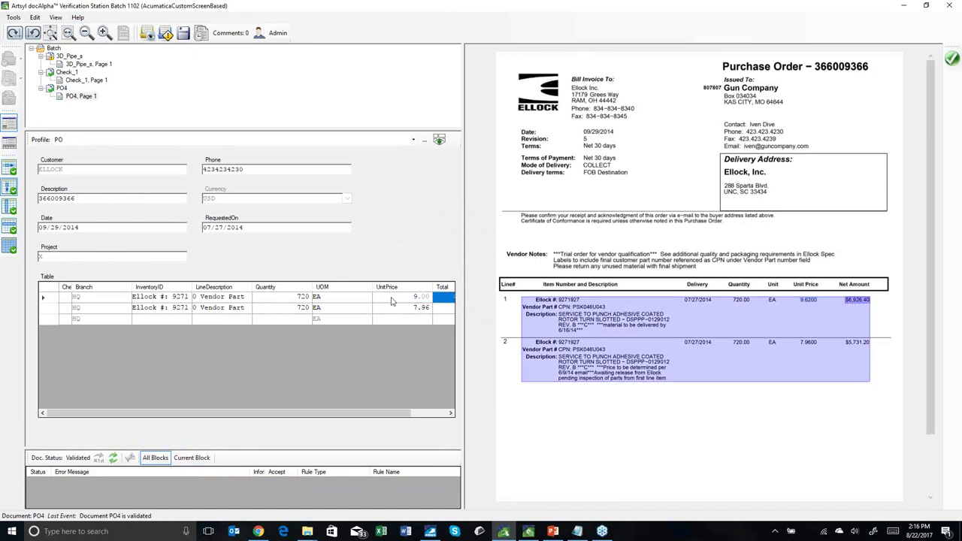
Run the Rules Validation Wizard on the 3D_Pipe_s invoice and try to complete the verification of the batch.
left_click(80, 66)
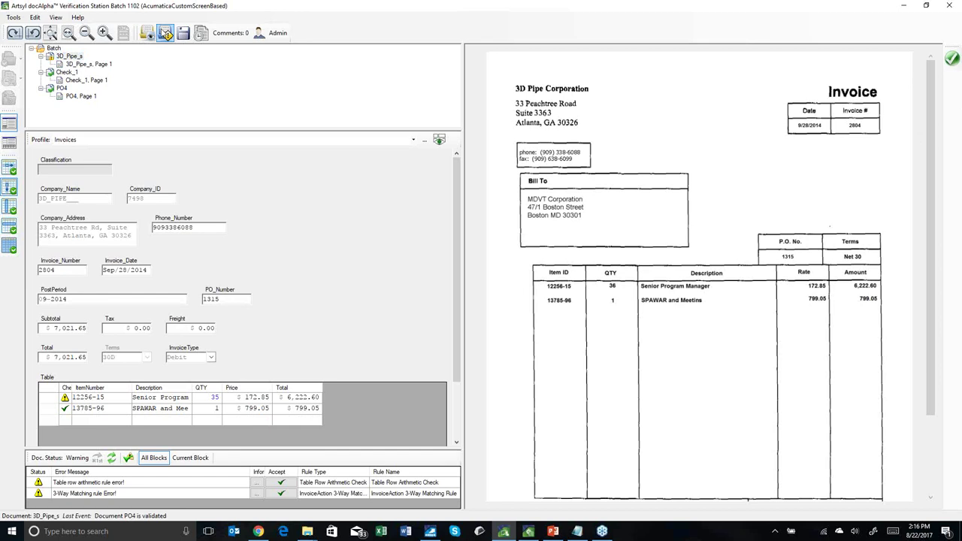
left_click(165, 33)
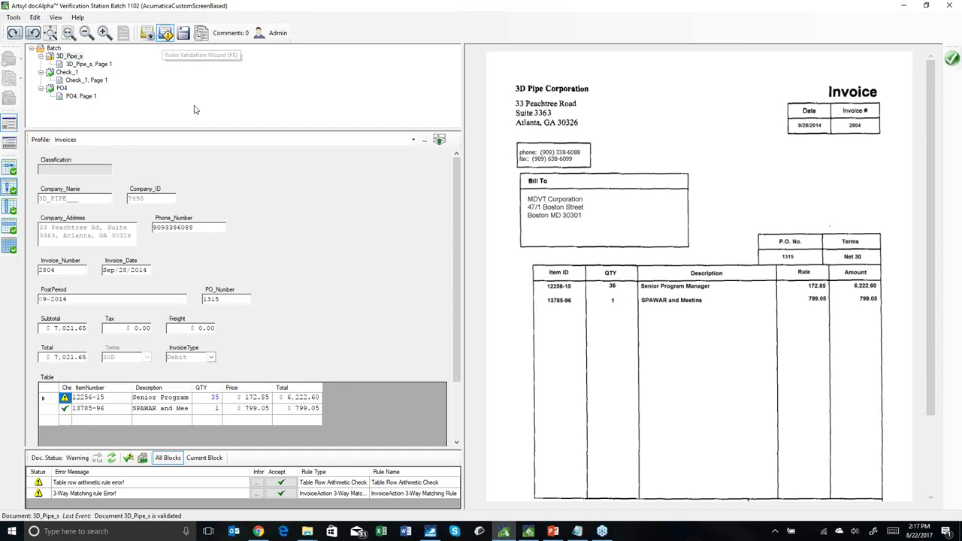
left_click(950, 61)
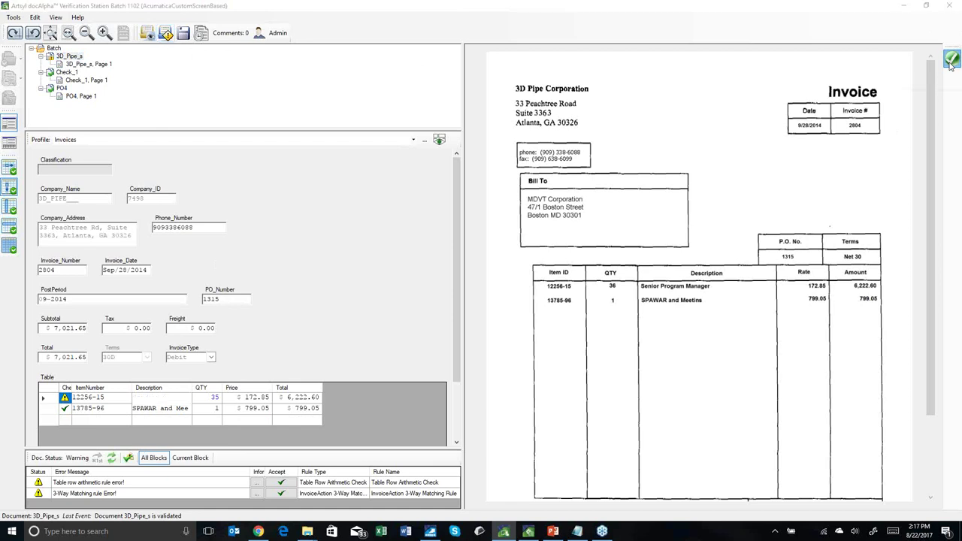
left_click(563, 302)
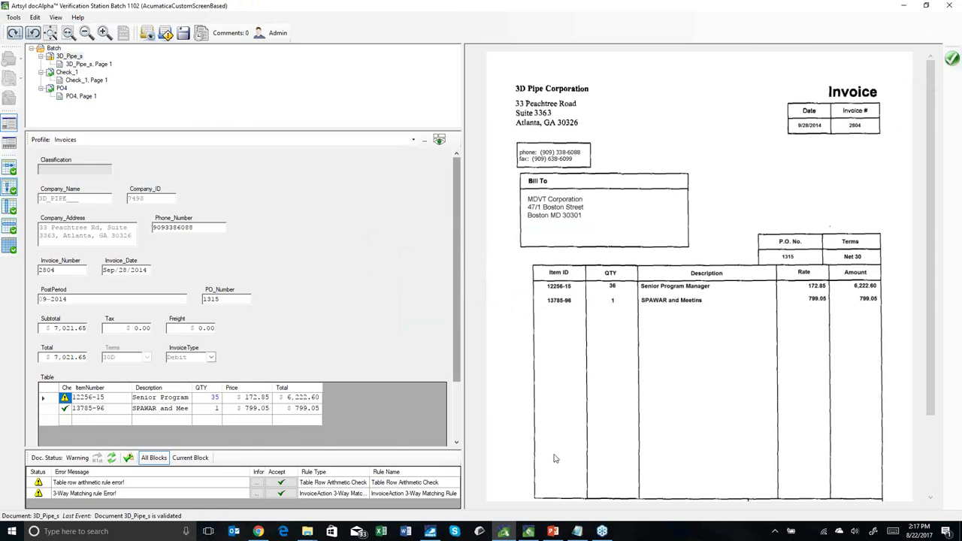
Switch to PowerPoint and present slide 6 of Acumatica Presentation with workflow, and the SWK Acumatica Overview deck from its first slide.
left_click(552, 531)
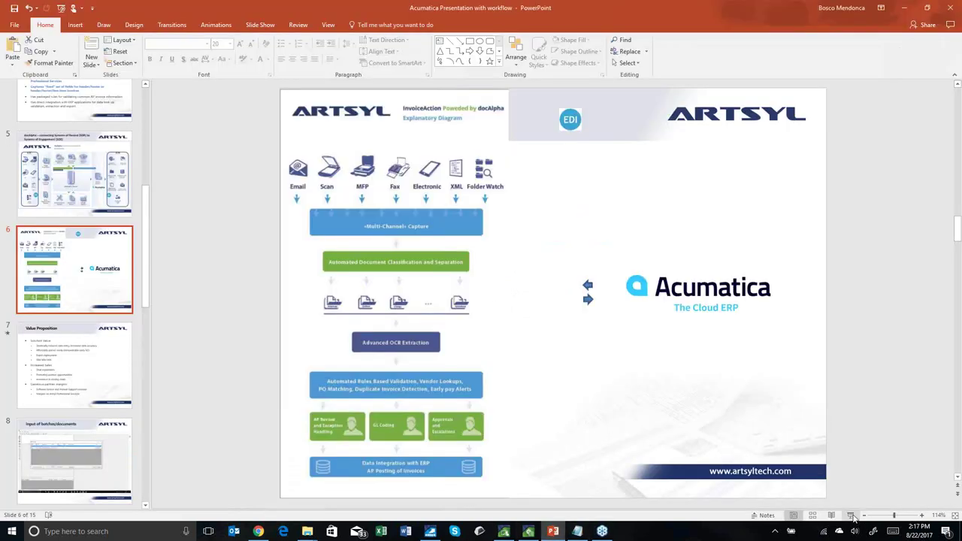
left_click(849, 517)
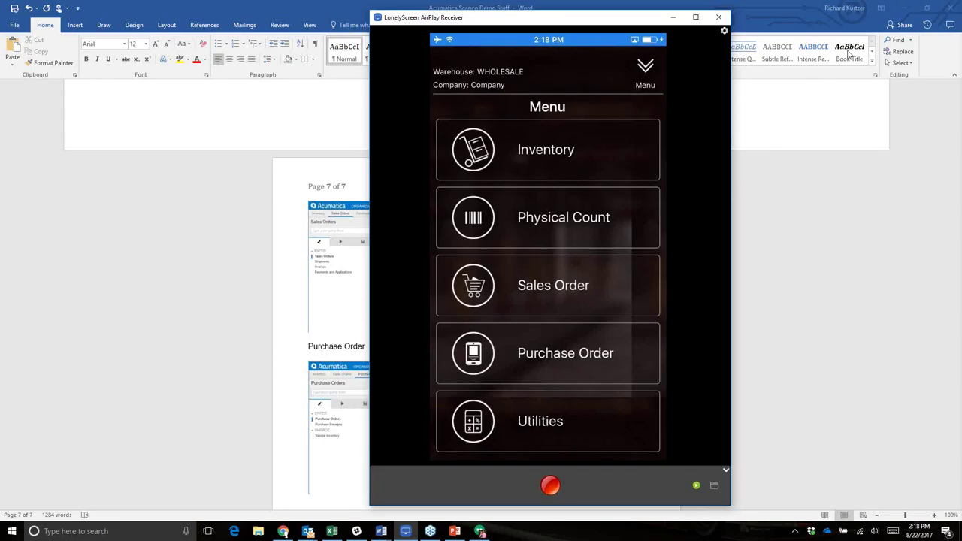
left_click(801, 62)
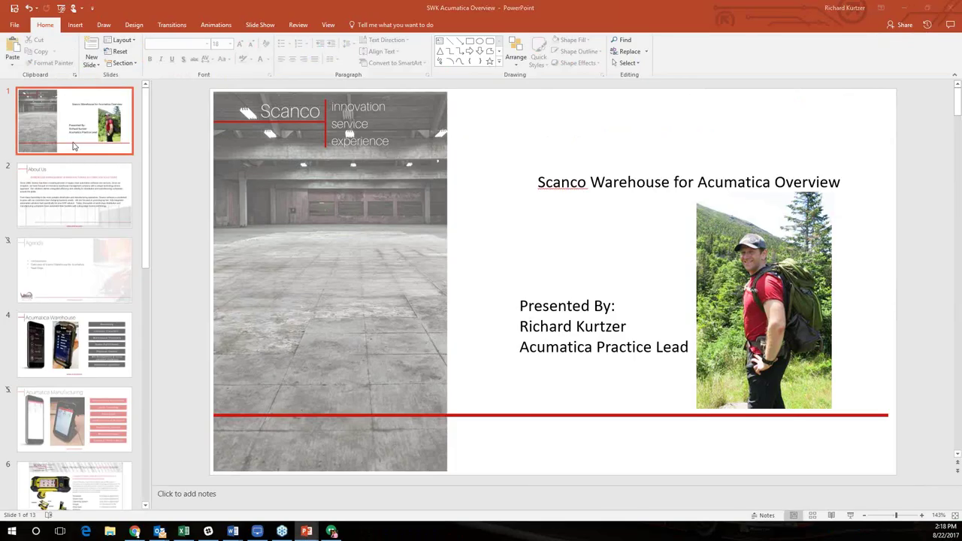
key("F5")
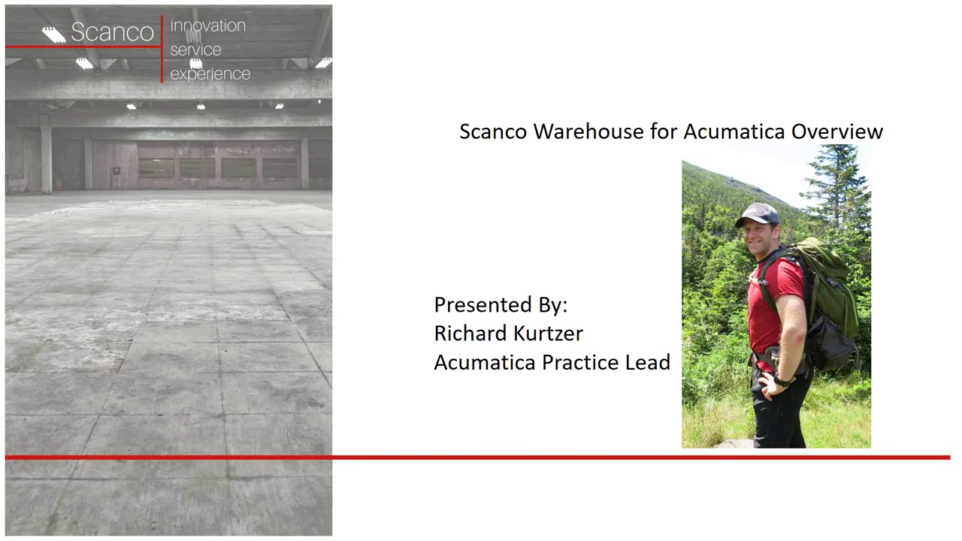
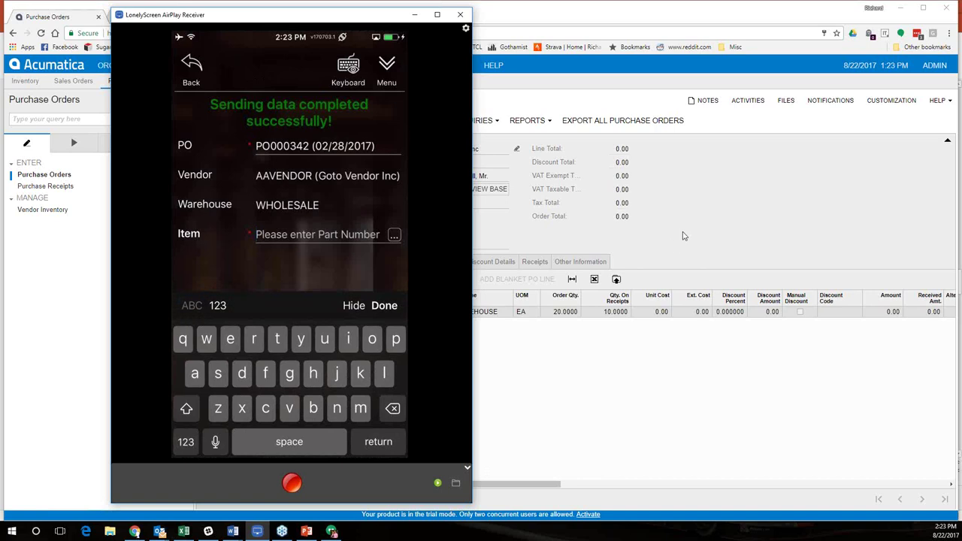
Switch from LonelyScreen to Acumatica and try to open the purchase order received on the phone by its order number.
left_click(682, 237)
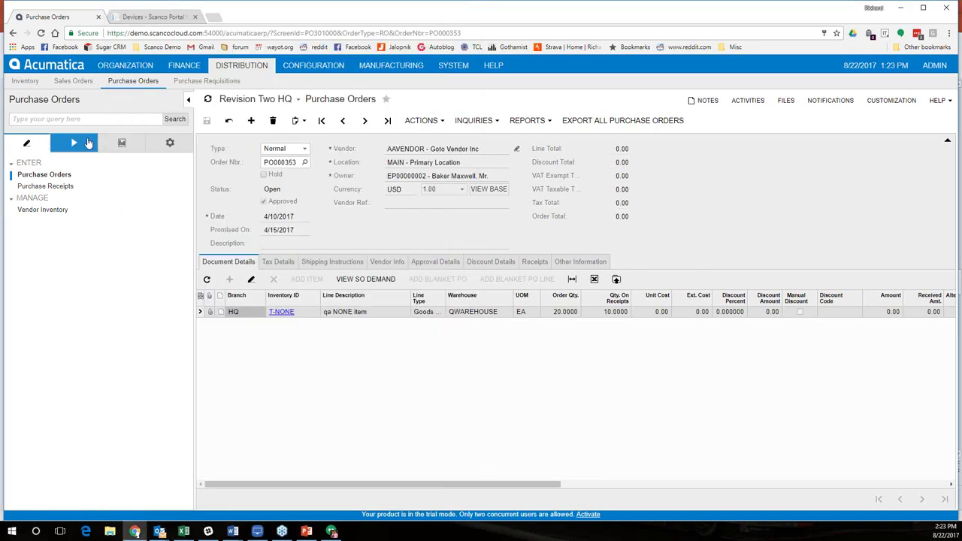
double_click(279, 162)
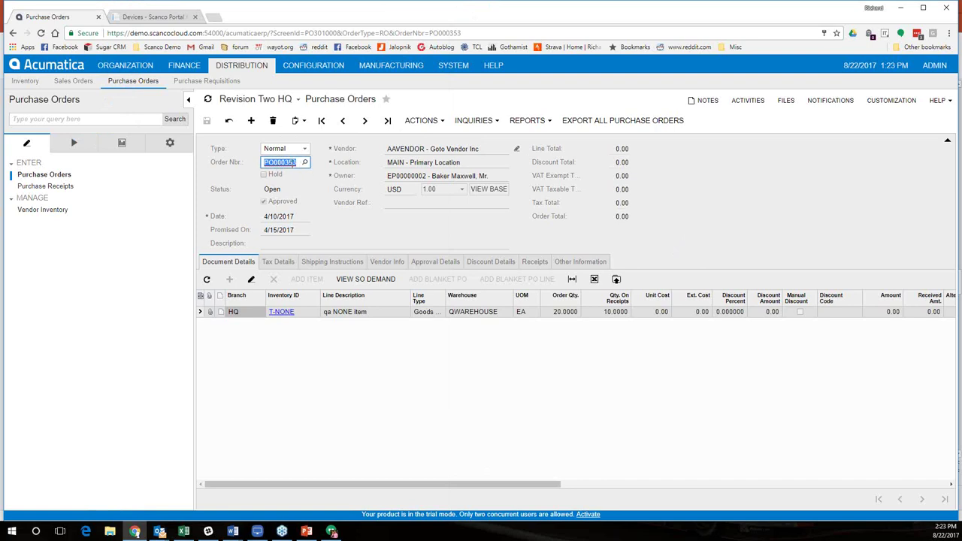
left_click(300, 164)
key("BackSpace")
key("BackSpace")
type("42")
key("Return")
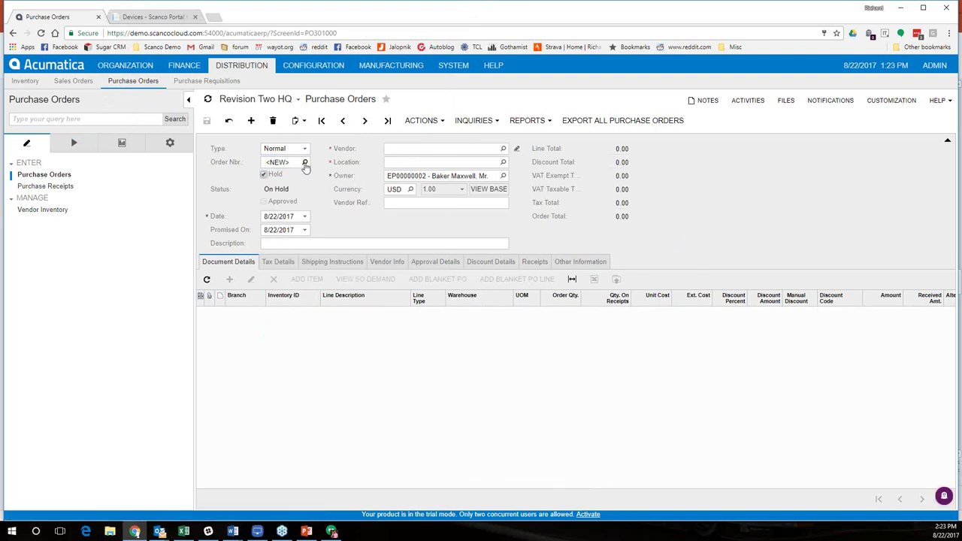
Widen the Order Nbr. column in the purchase order lookup, search it for the phone's purchase order number, and close the lookup.
left_click(304, 163)
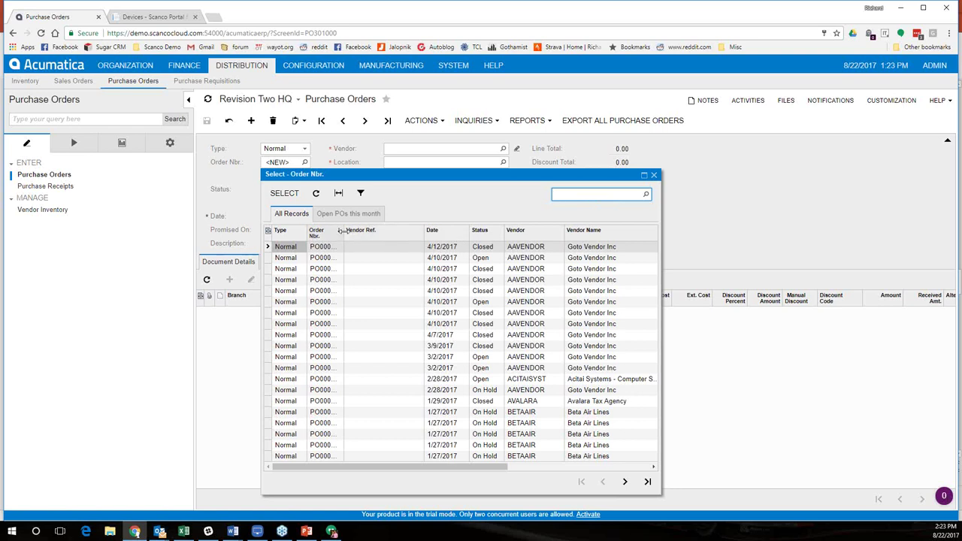
left_click_drag(342, 230, 421, 230)
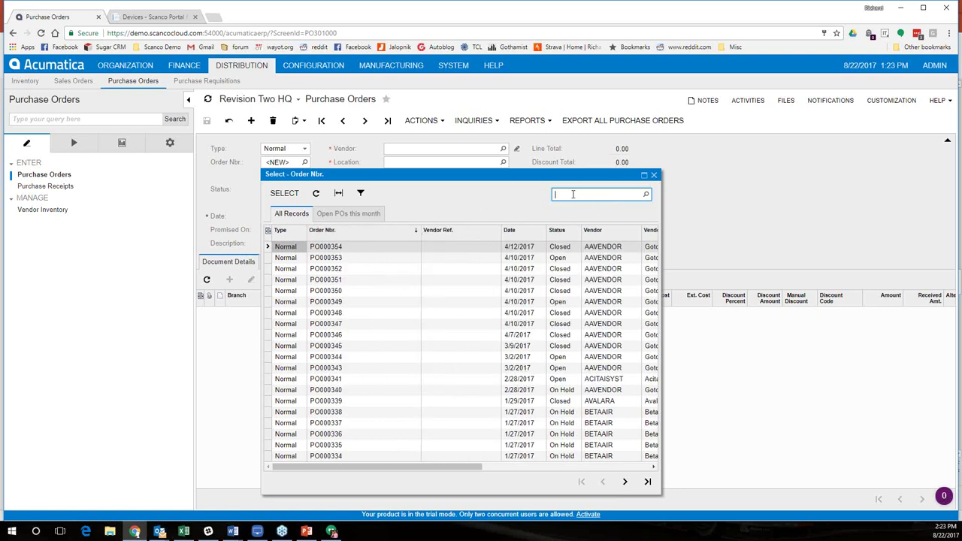
type("PO0")
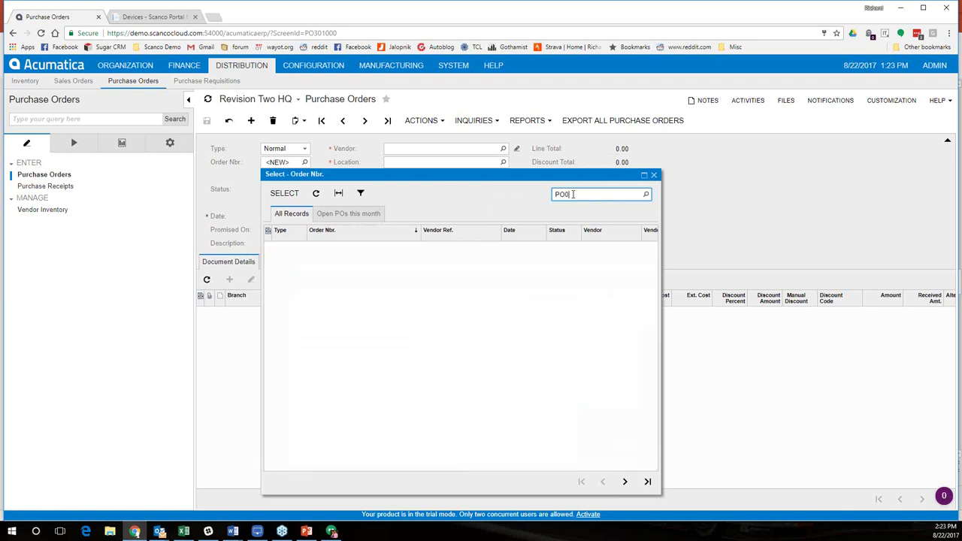
type("00342")
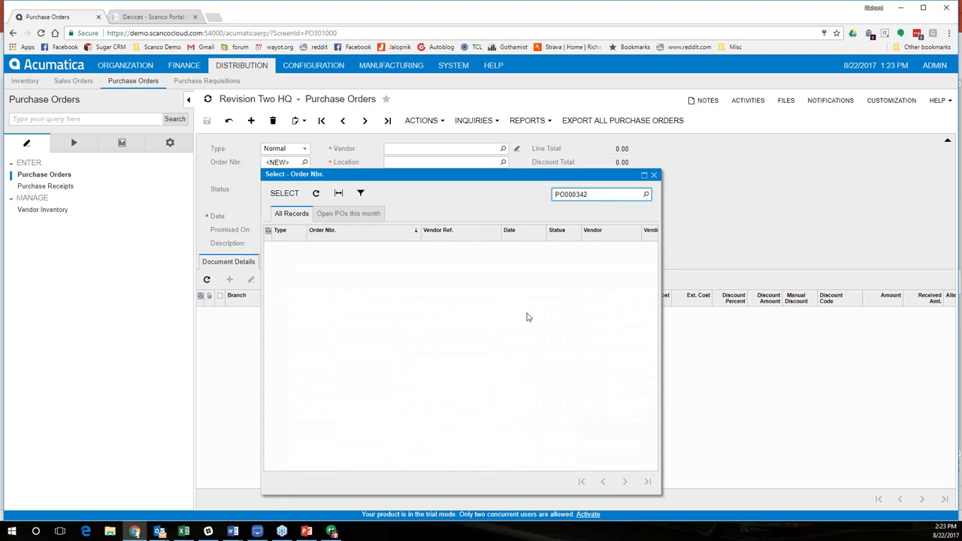
left_click(528, 316)
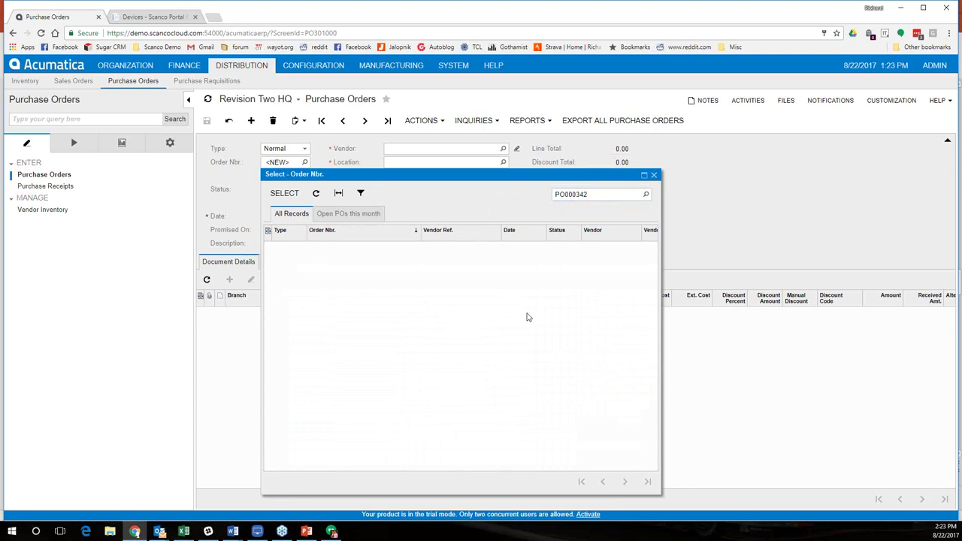
left_click(653, 174)
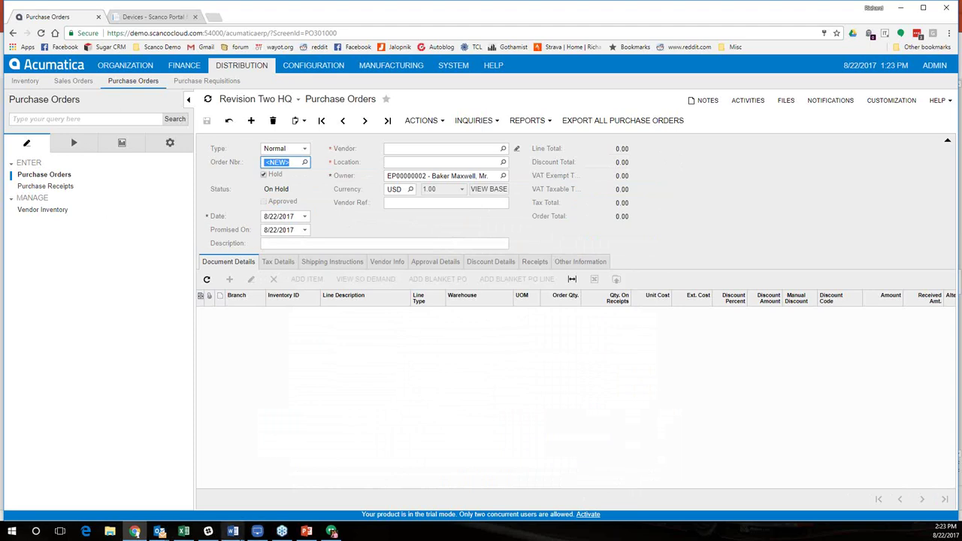
Check the sales order on the phone in LonelyScreen, and open the Sales Orders screen in Acumatica.
left_click(257, 532)
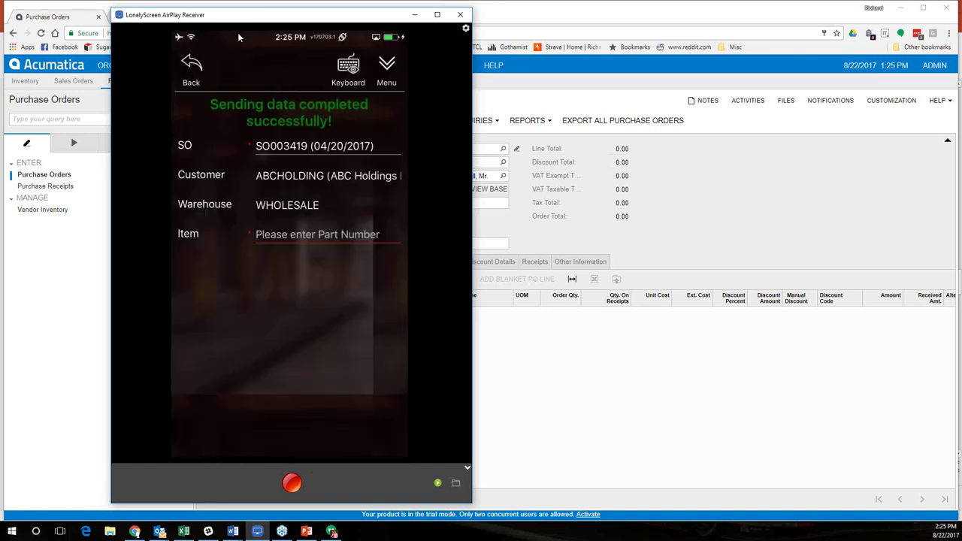
key("alt+Tab")
left_click(79, 81)
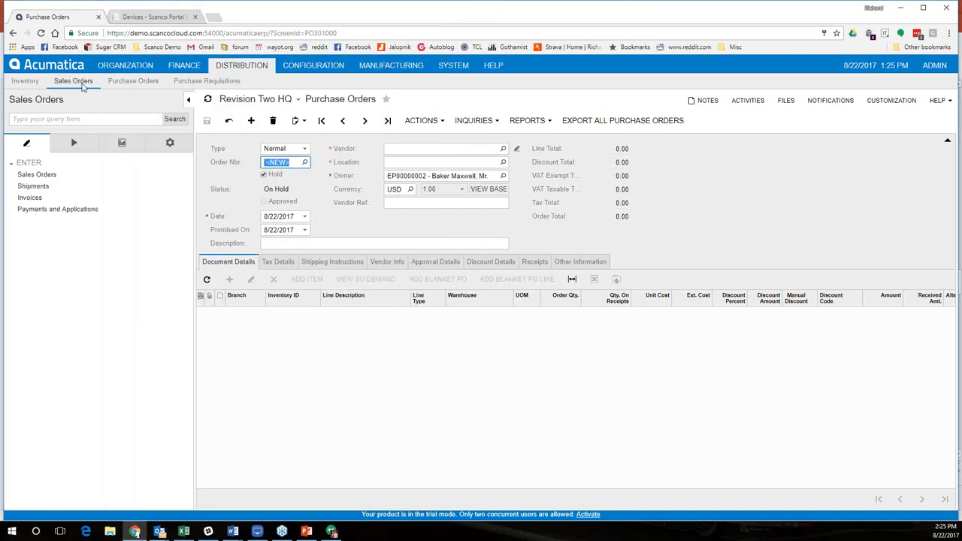
left_click(41, 174)
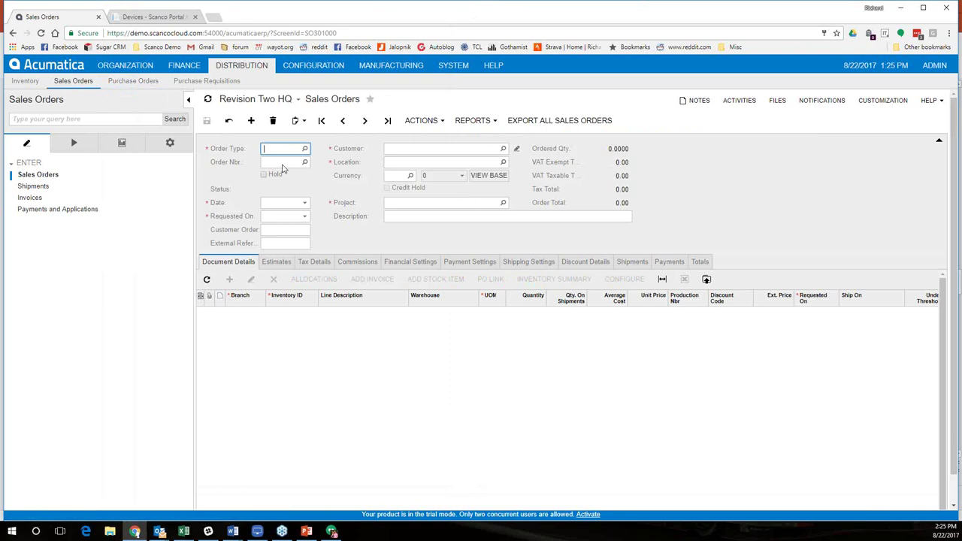
Look up and open the sales order processed on the phone, and view its shipments.
left_click(290, 161)
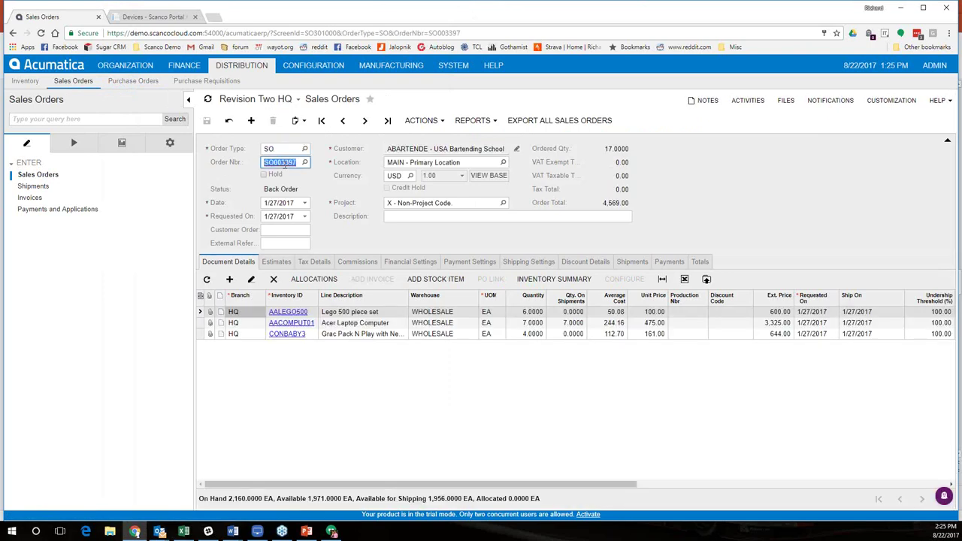
left_click(285, 166)
left_click(305, 162)
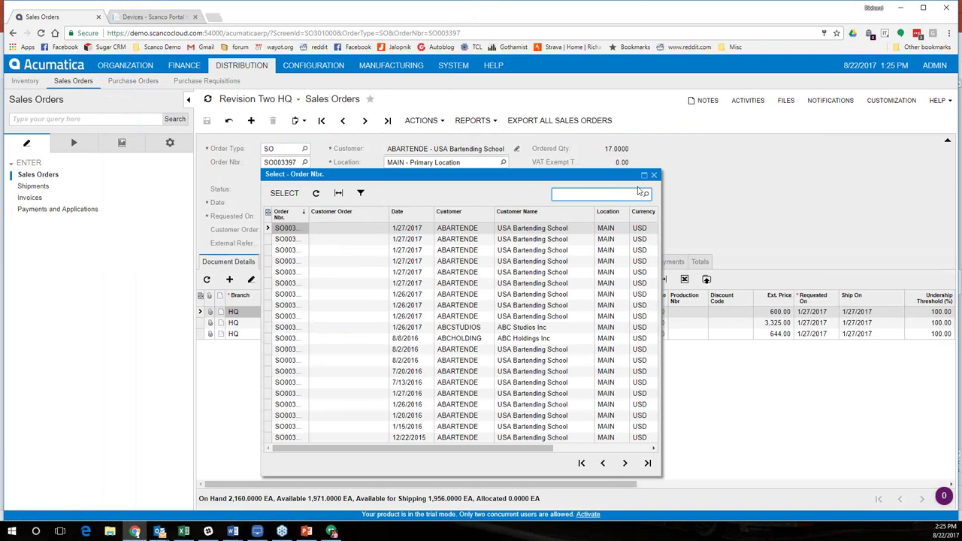
left_click(601, 194)
type("3397")
key("Return")
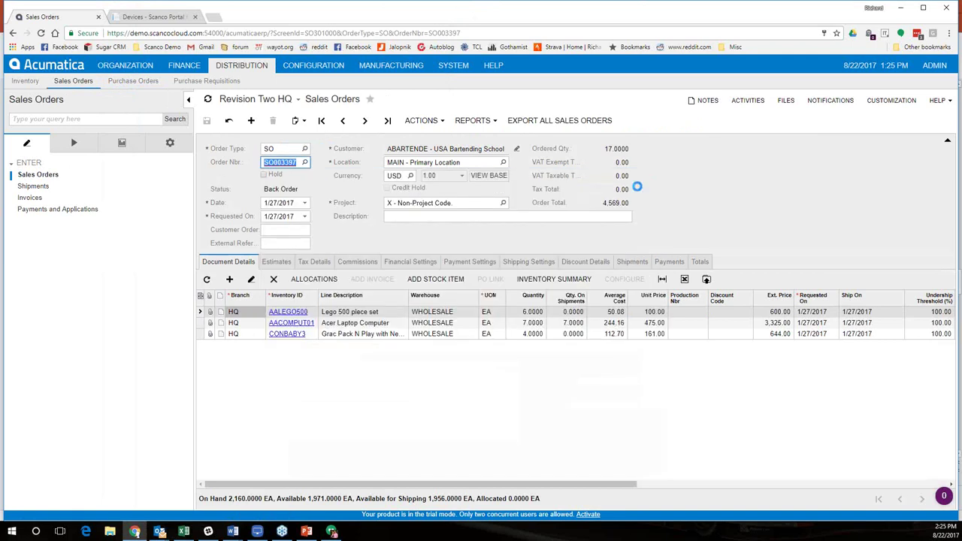
left_click(305, 162)
type("3419")
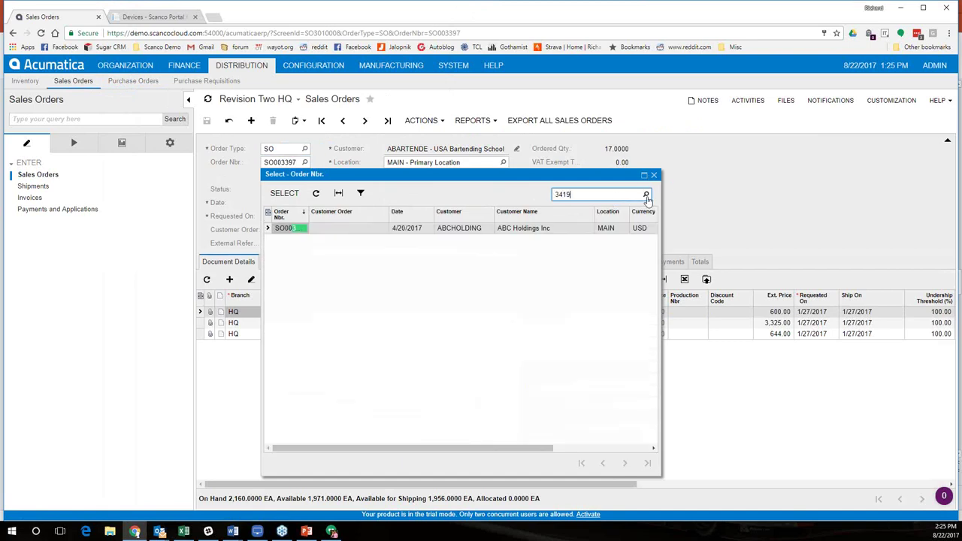
double_click(293, 230)
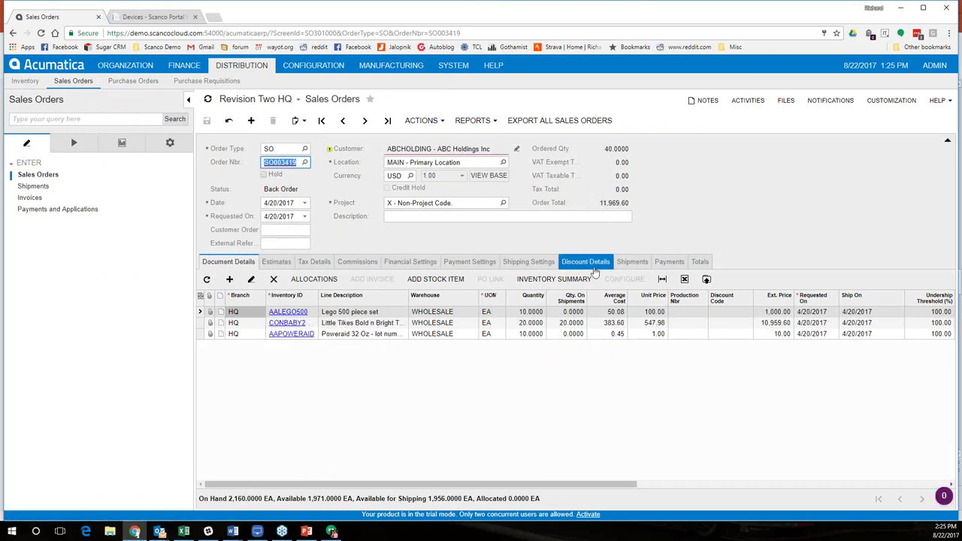
left_click(623, 265)
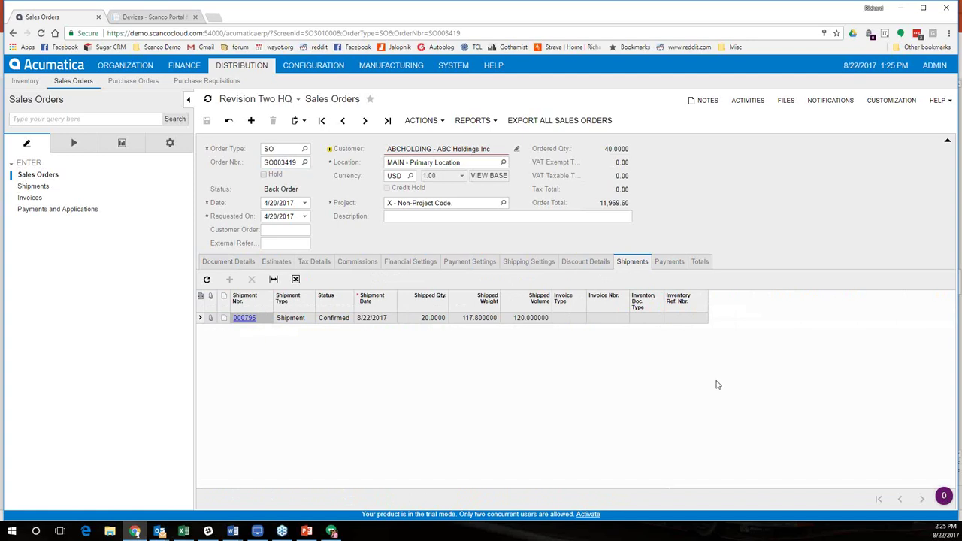
Show the phone's main menu in LonelyScreen, and open Physical Inventory Review 000015 in Acumatica's Inventory module.
left_click(253, 533)
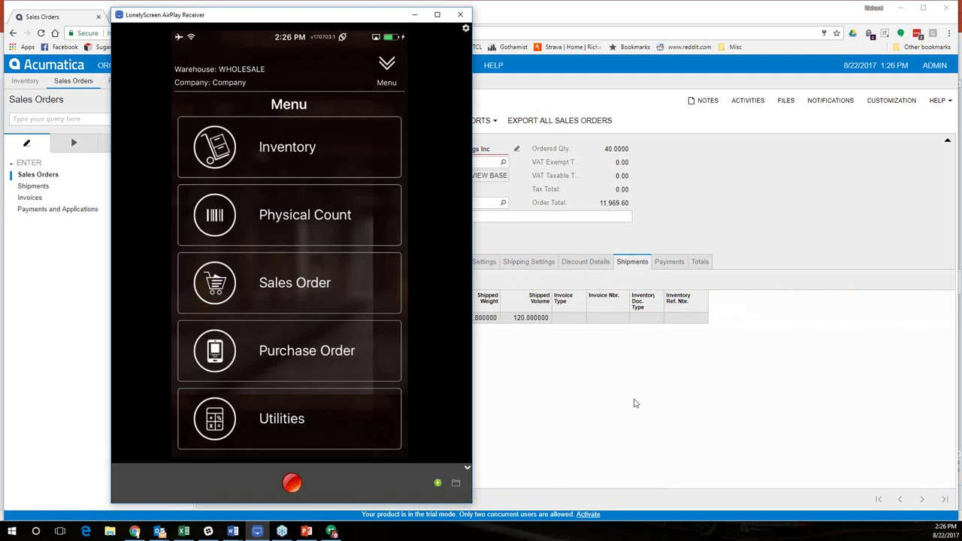
key("alt+Tab")
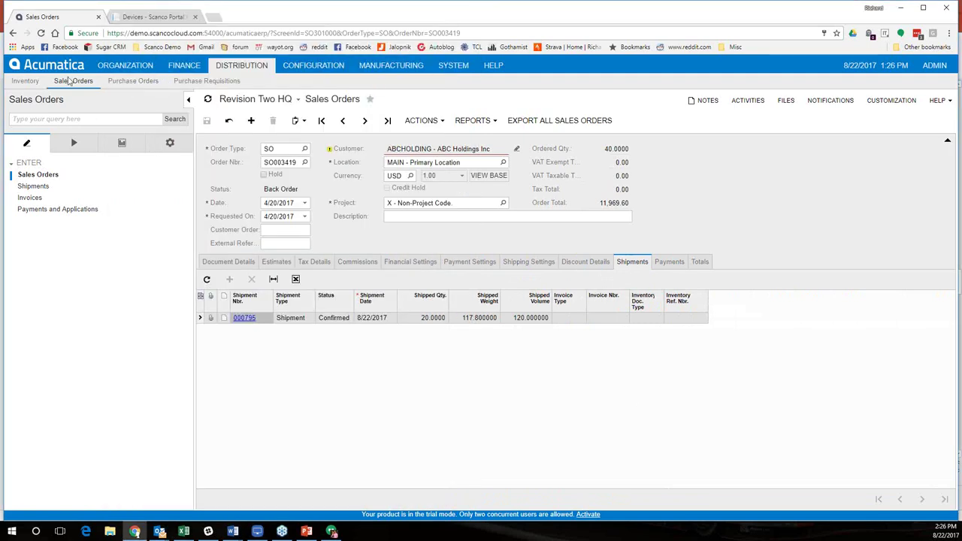
left_click(23, 82)
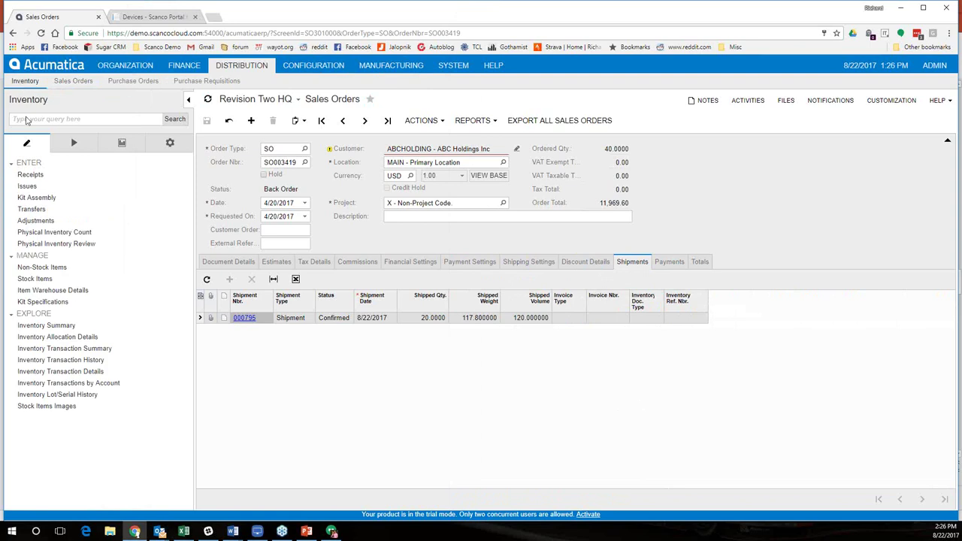
left_click(32, 234)
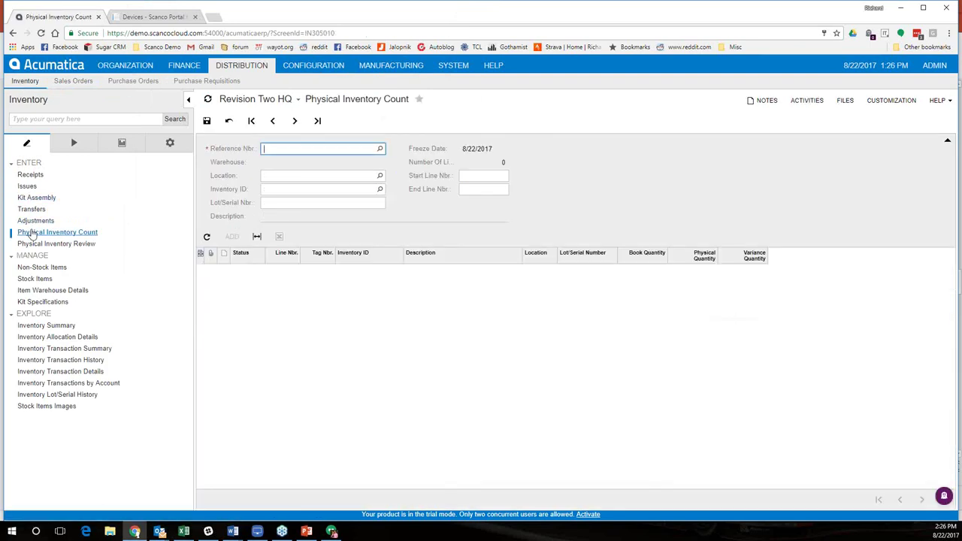
left_click(83, 248)
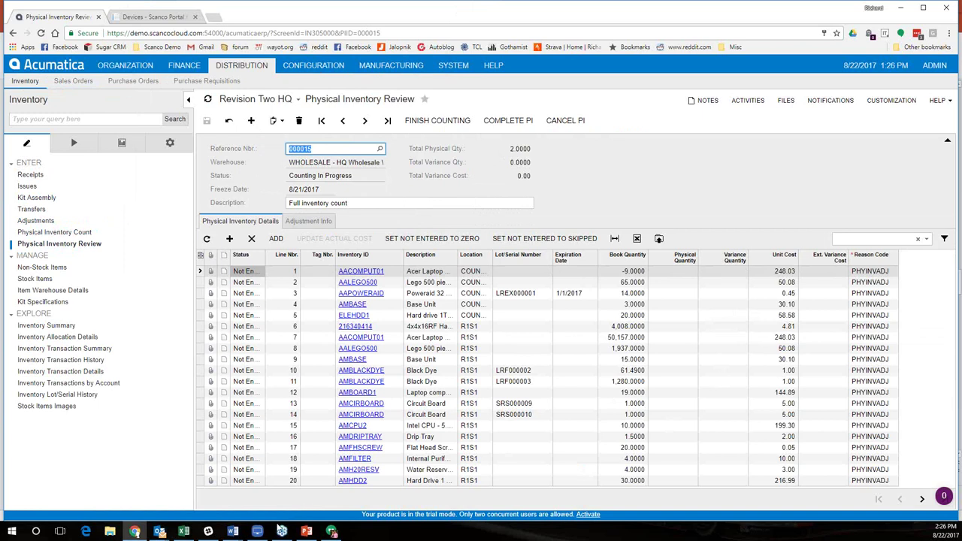
Switch to the phone in LonelyScreen and submit a physical count for item AAPOWERAID in the COUNTER bin under count 15.
left_click(257, 530)
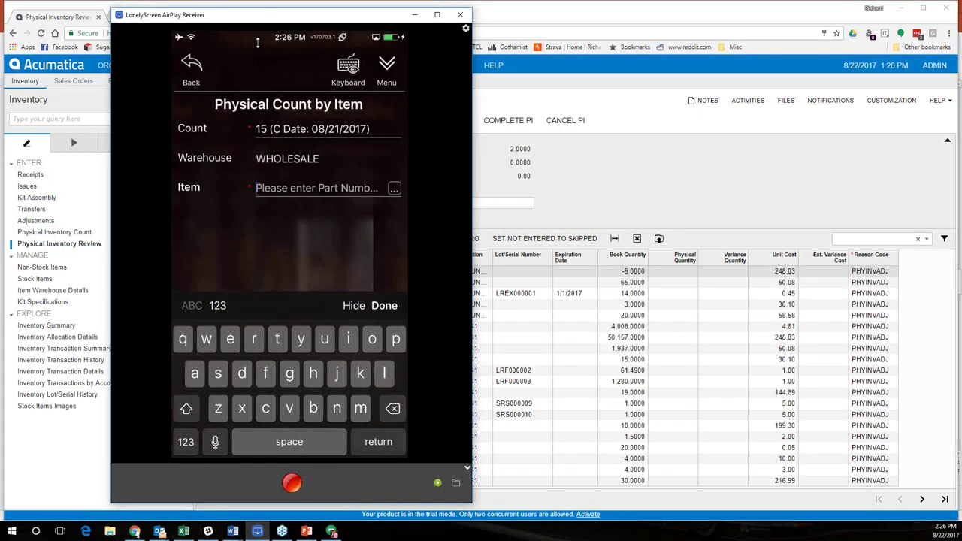
type("AAPOWERAID")
key("Return")
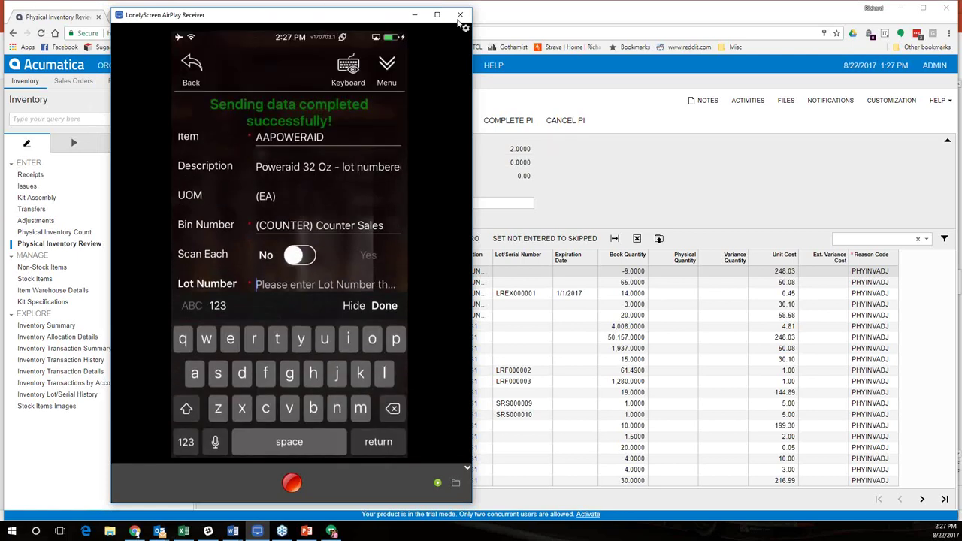
Return to Acumatica, reload physical inventory review 000015, and select the AAPOWERAID line to examine its counted quantity.
left_click(704, 184)
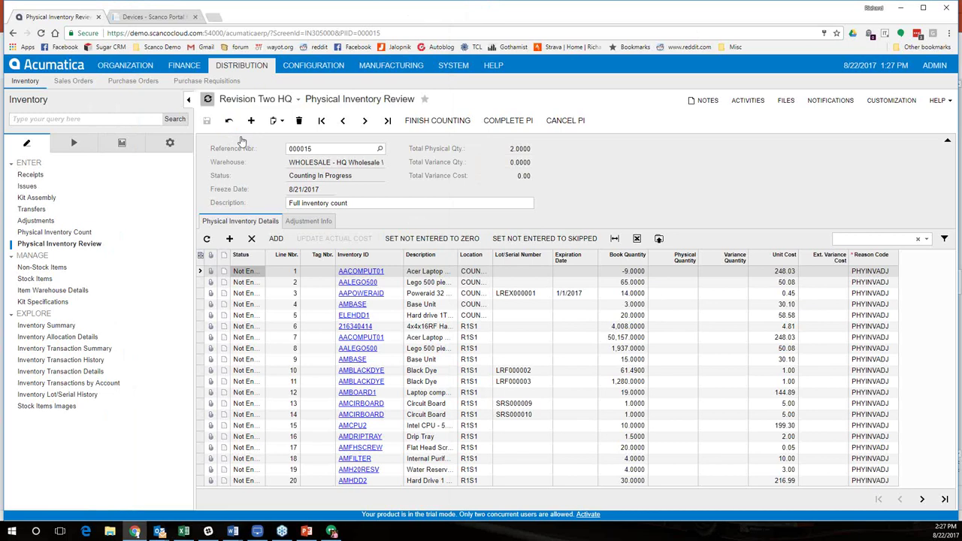
left_click(388, 120)
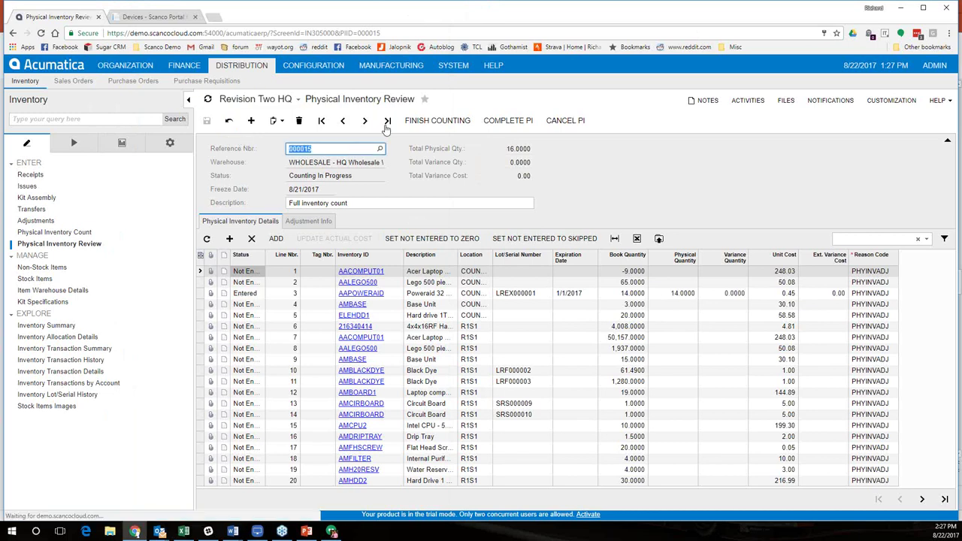
left_click(247, 299)
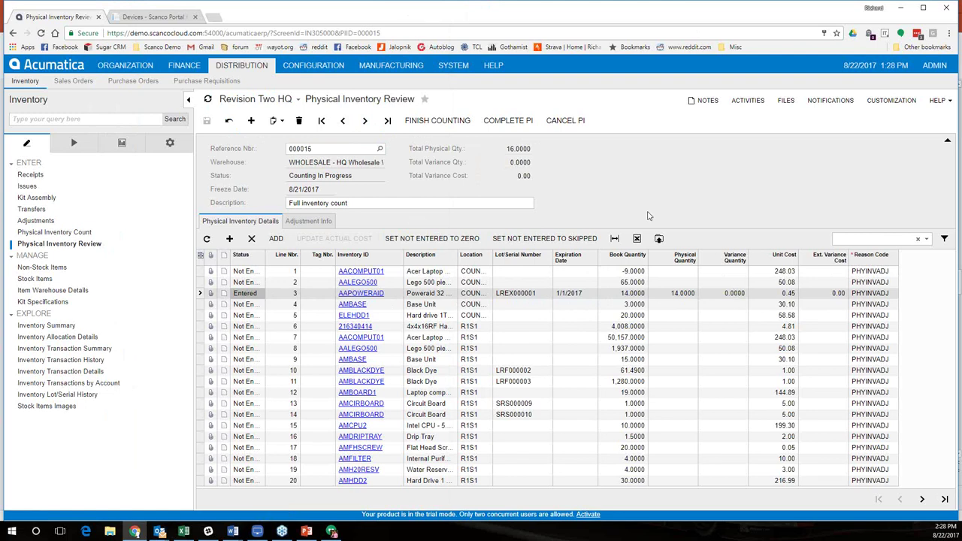
left_click(256, 532)
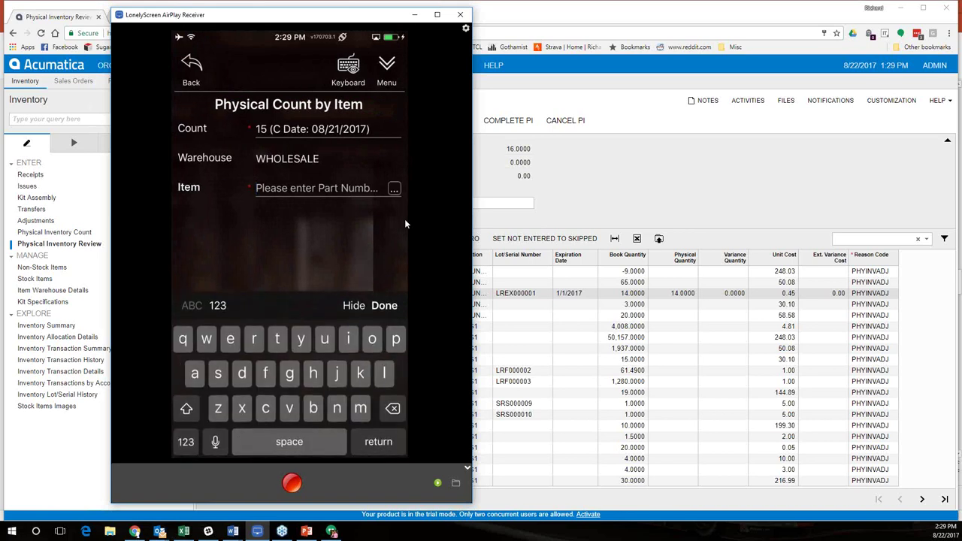
left_click(675, 196)
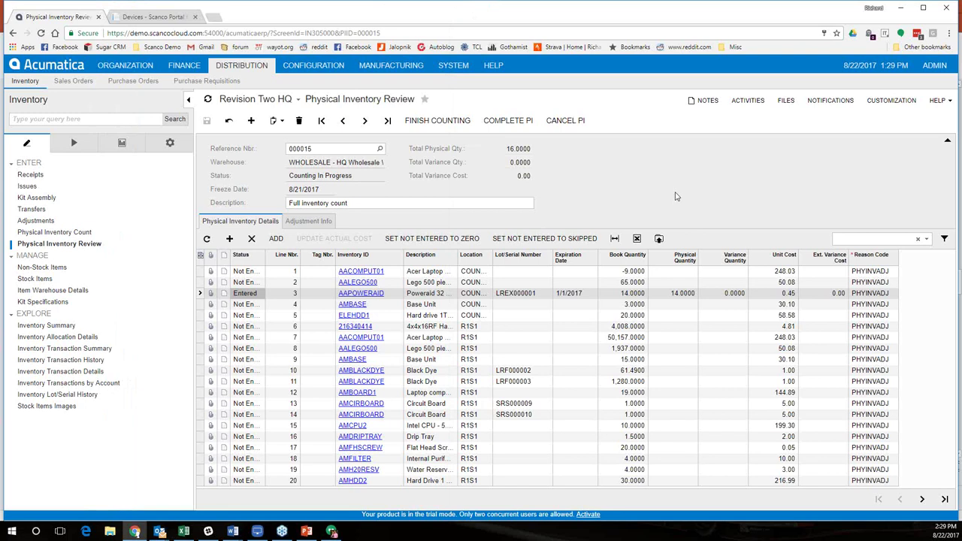
left_click(256, 531)
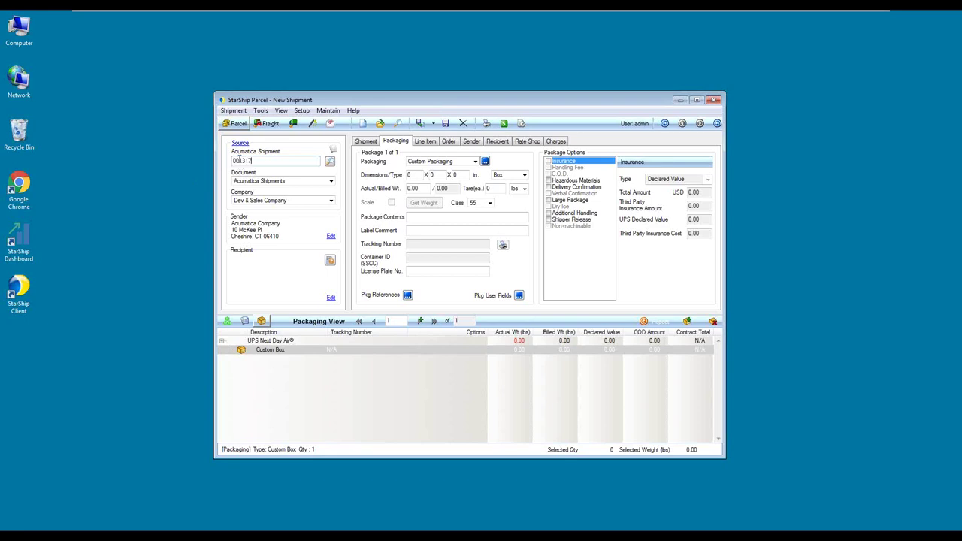
Load Acumatica shipment 001317 in StarShip Parcel, and review its transportation settings and Quantum View Notify notification details.
key("Return")
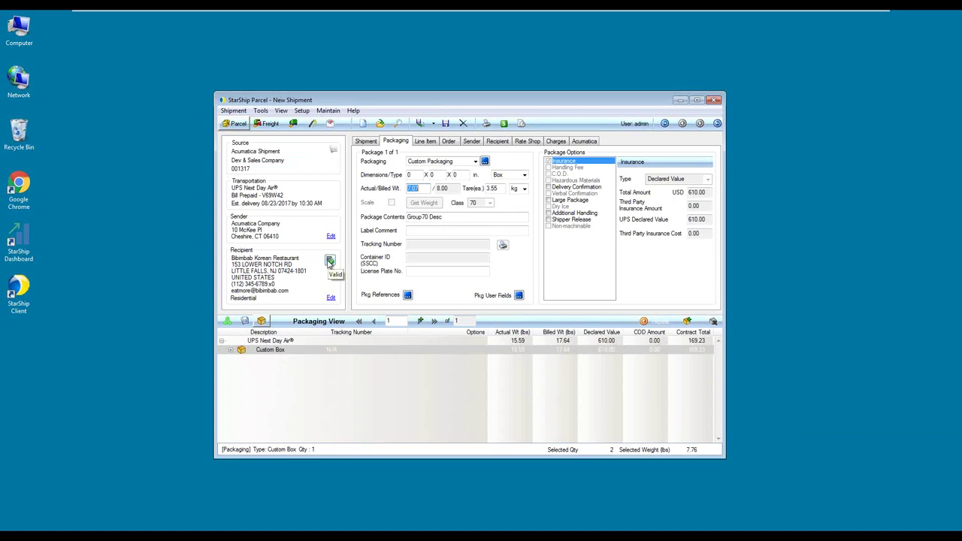
left_click(366, 142)
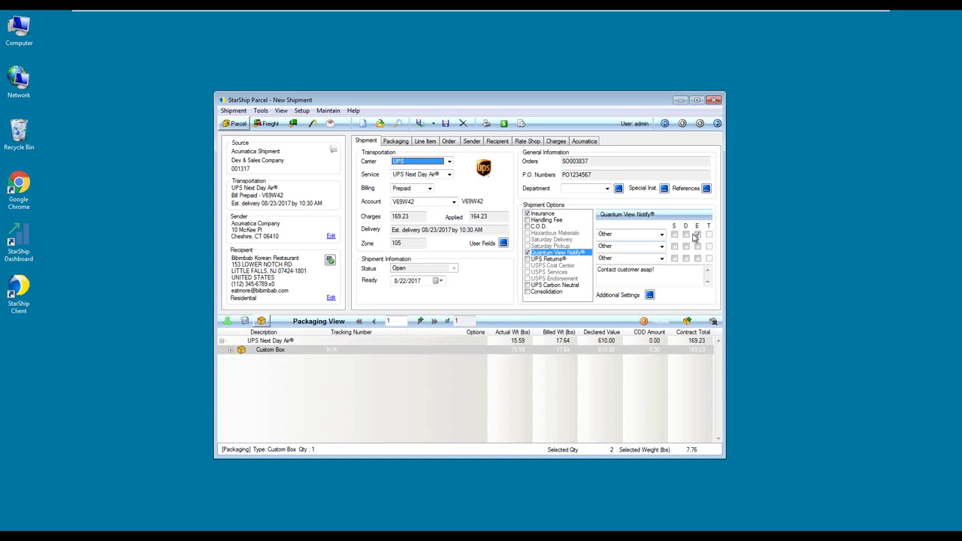
left_click(649, 295)
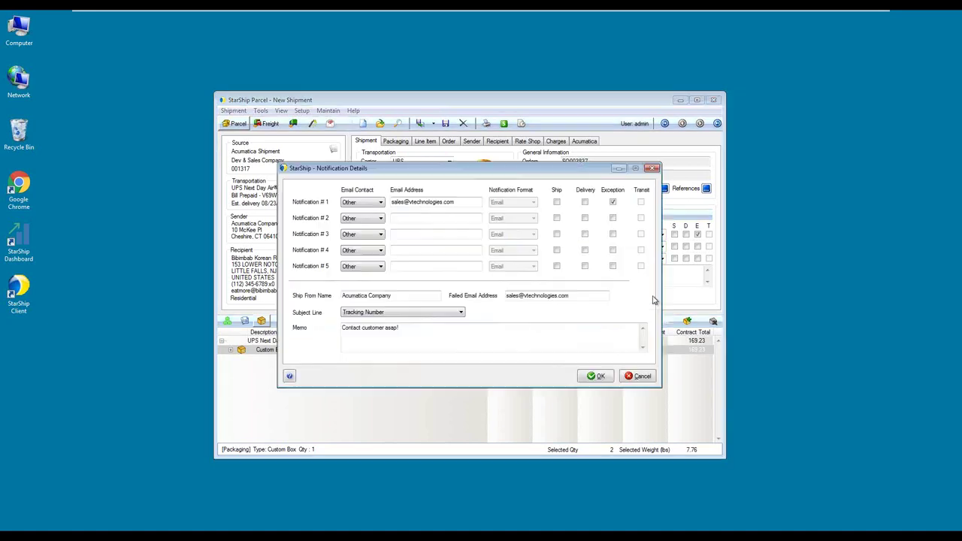
left_click(652, 169)
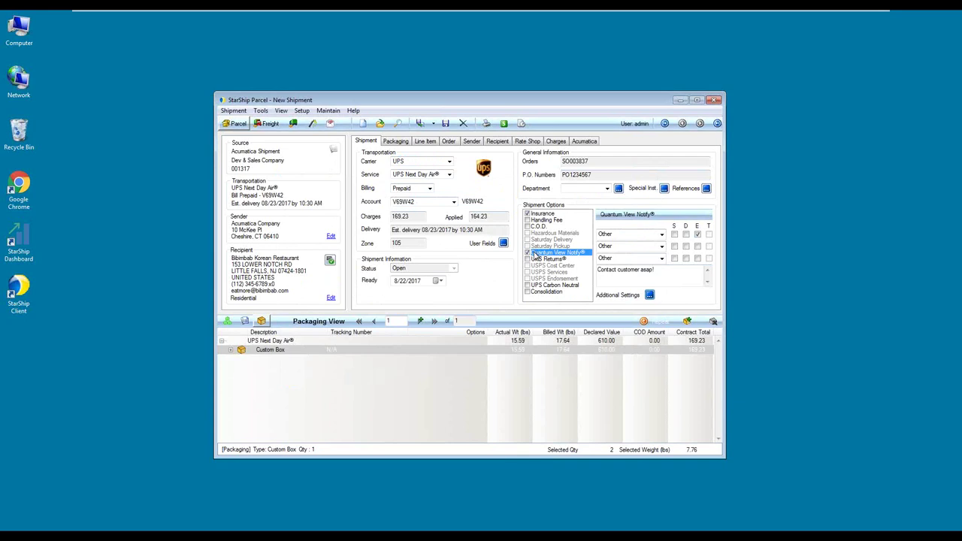
Check the insurance details of shipment 001317, and process it, reviewing its UPS label and package packing list in an enlarged preview.
left_click(544, 215)
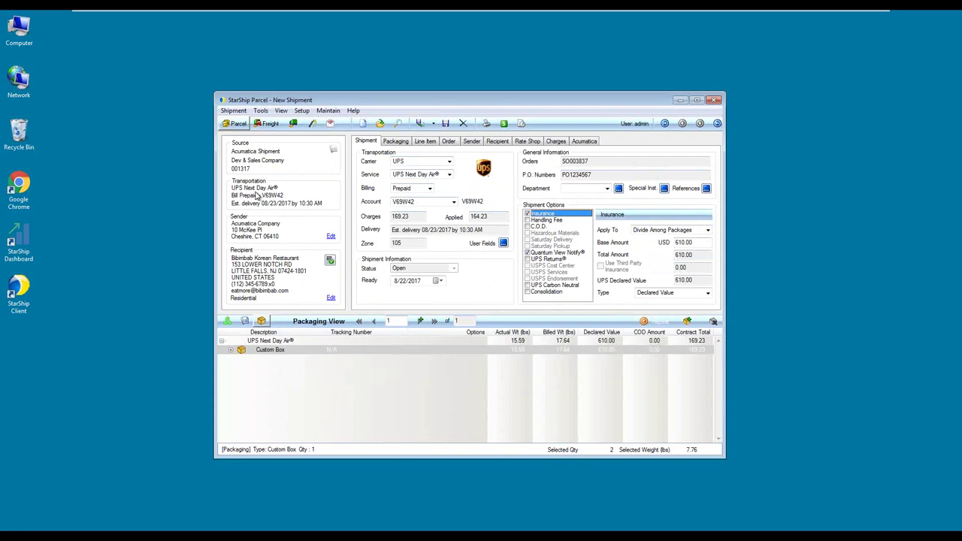
left_click(420, 124)
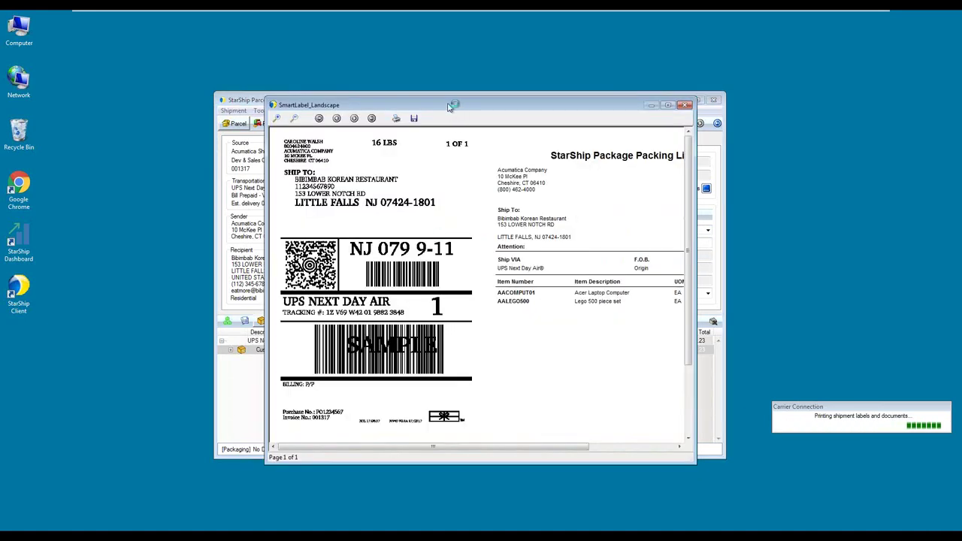
left_click_drag(451, 105, 392, 96)
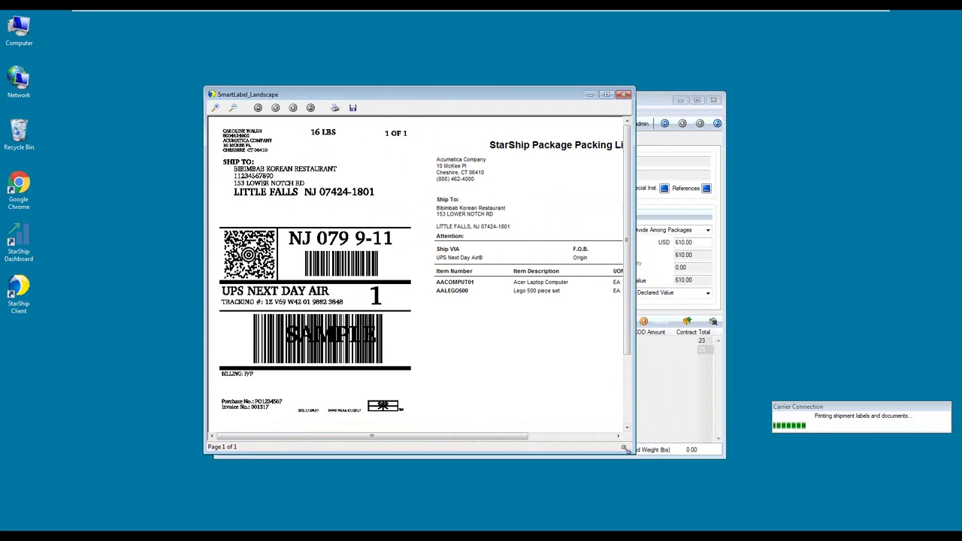
left_click_drag(632, 450, 741, 491)
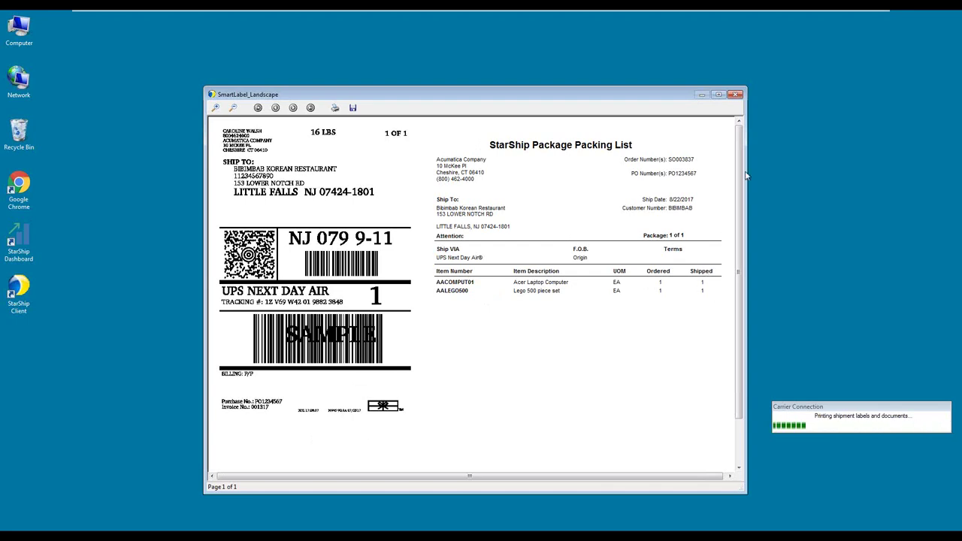
left_click(735, 95)
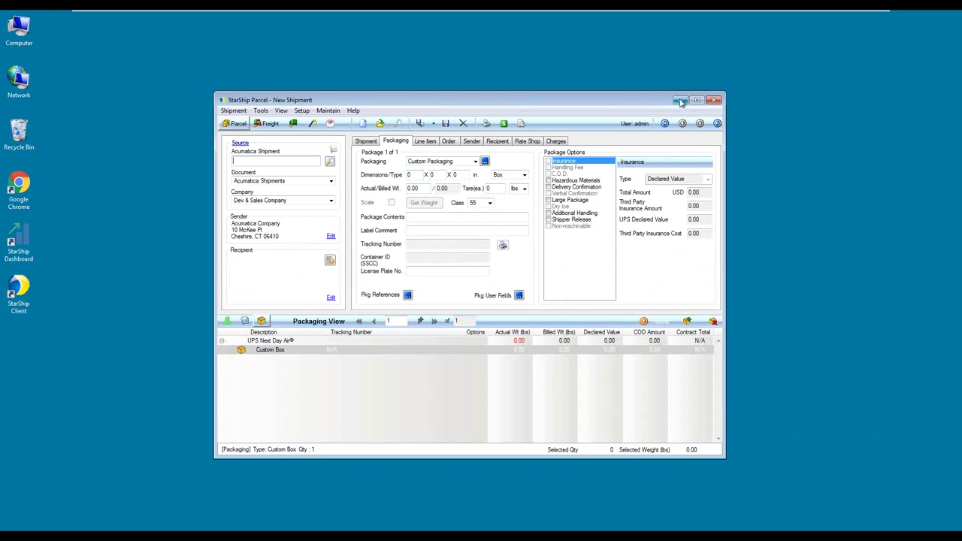
Switch to Acumatica in Chrome and open shipment 001317 on the Shipments screen.
mouse_move(132, 537)
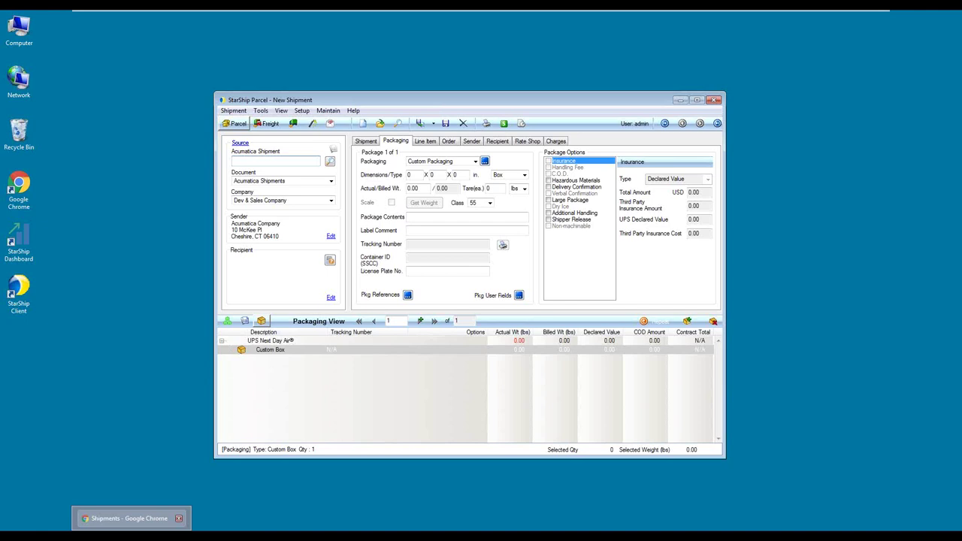
left_click(128, 518)
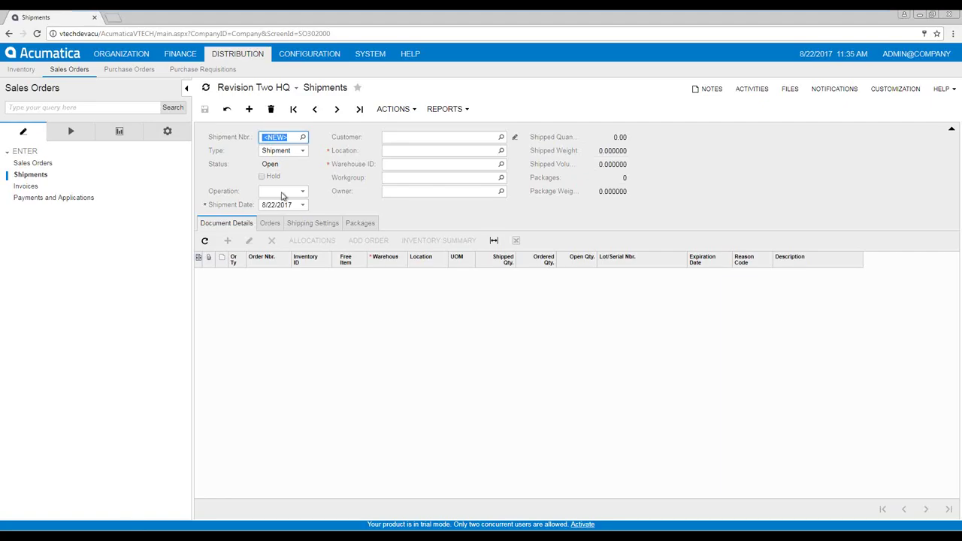
left_click(303, 139)
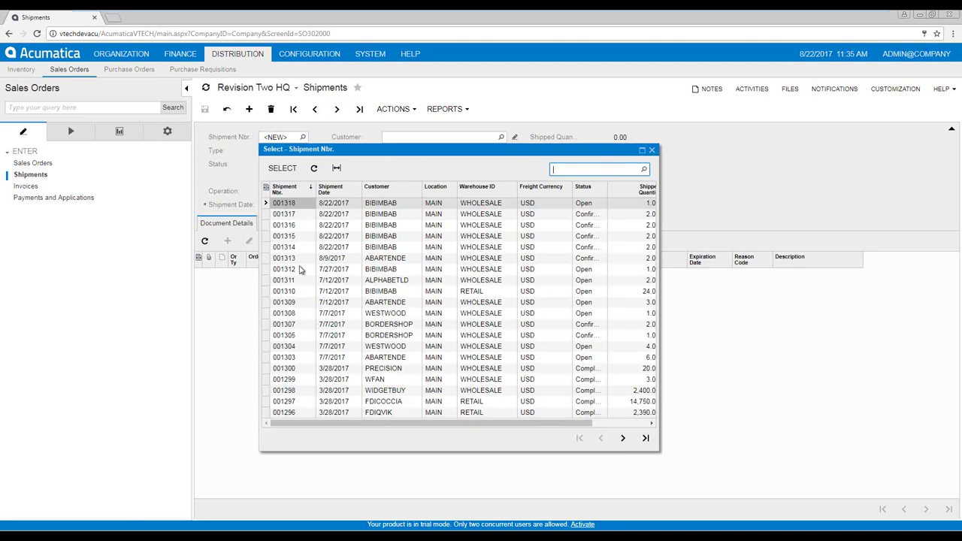
left_click(291, 215)
double_click(290, 216)
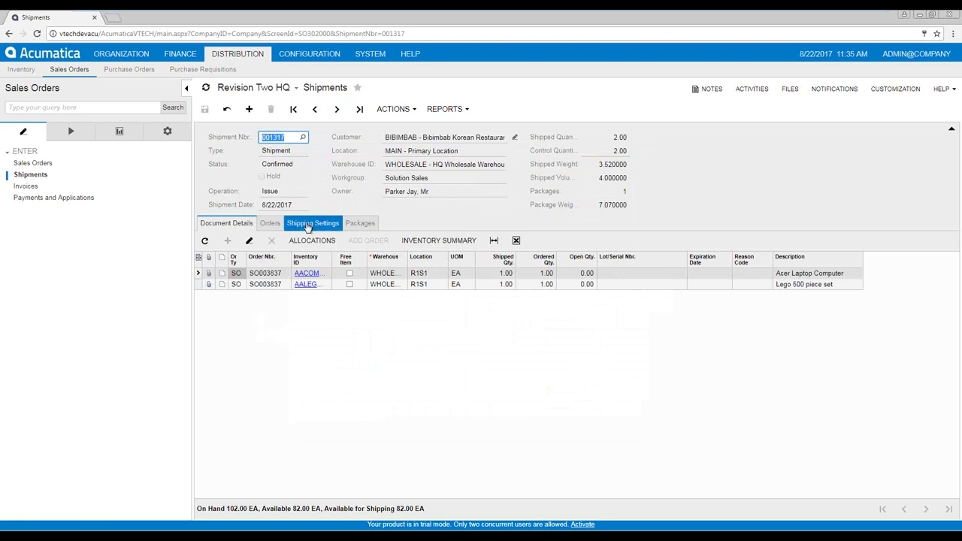
Examine shipment 001317's package line and attached label file, as well as its shipping settings and record note.
left_click(358, 223)
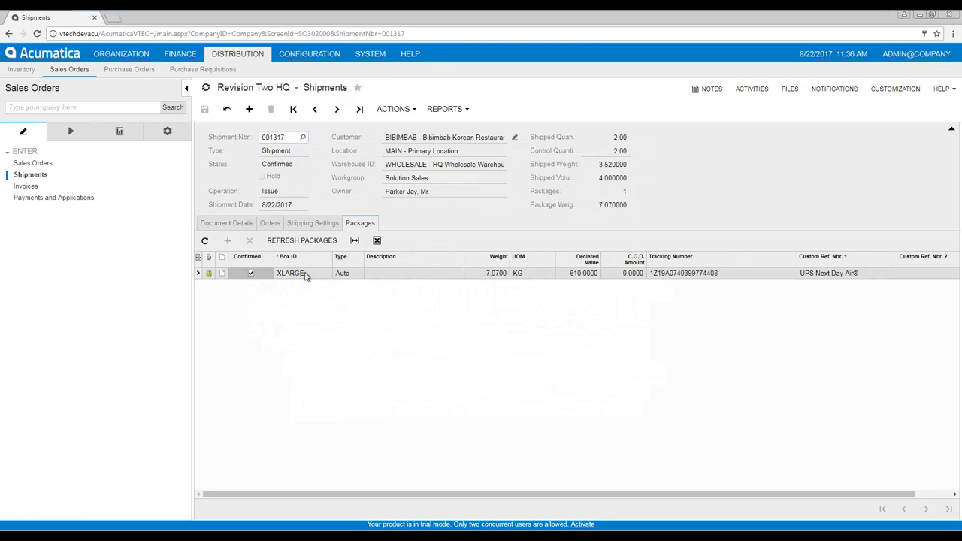
left_click(209, 274)
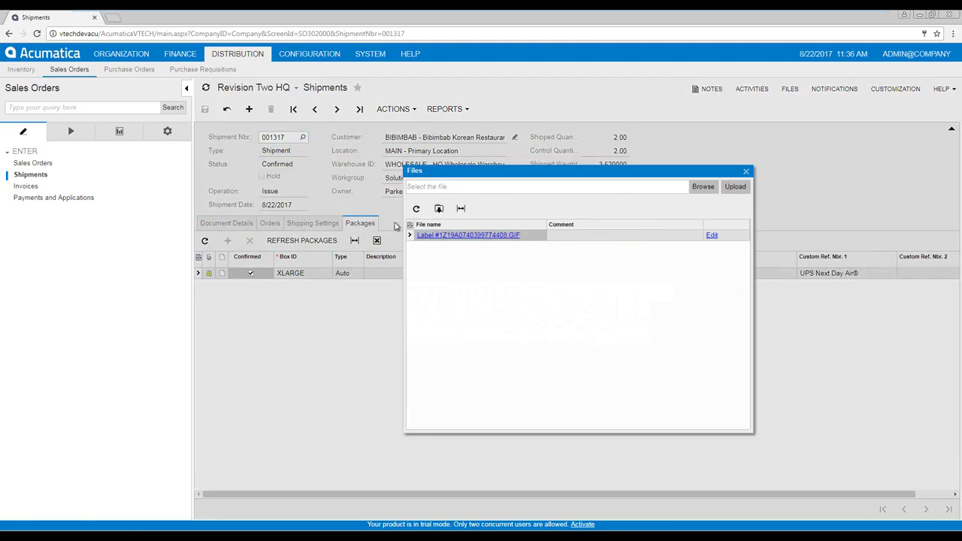
left_click(433, 236)
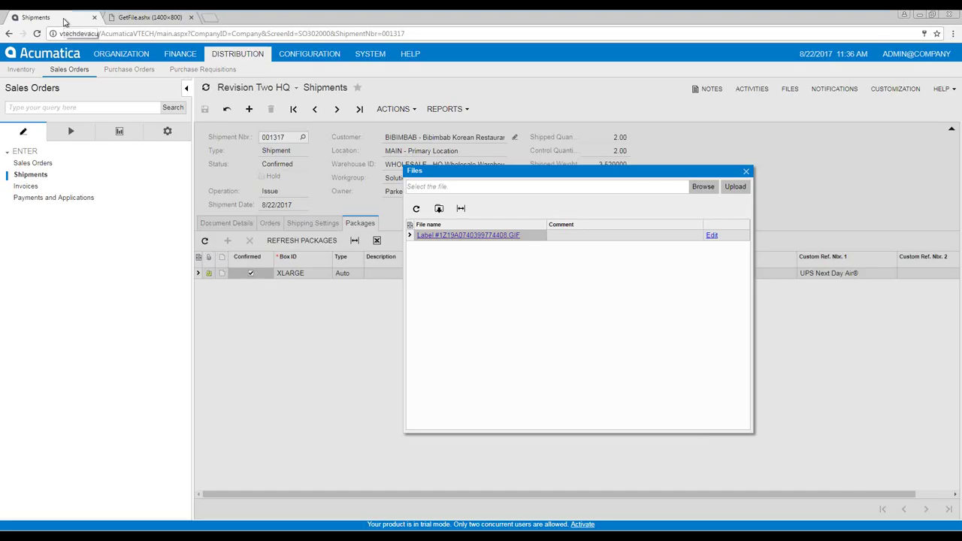
left_click(65, 18)
left_click(747, 171)
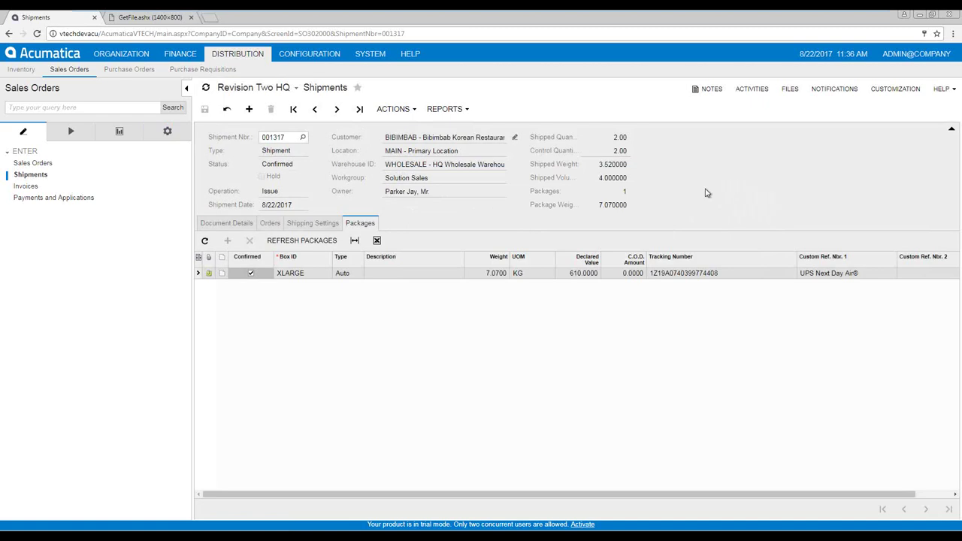
left_click(294, 230)
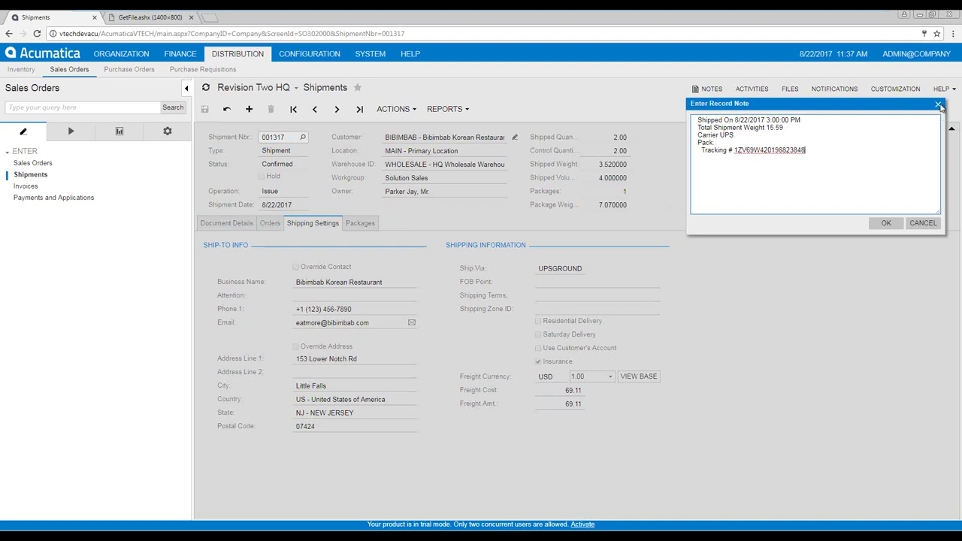
left_click(938, 105)
Switch to the eNotify Email Viewer, refresh the pending emails, and compare the notification for shipment 001317 with the one for 001316.
left_click(919, 14)
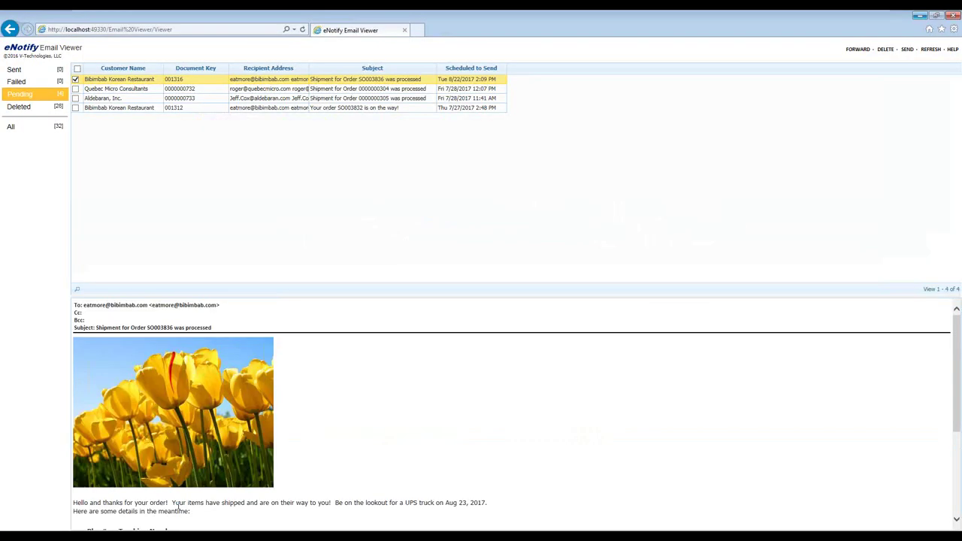
left_click(929, 49)
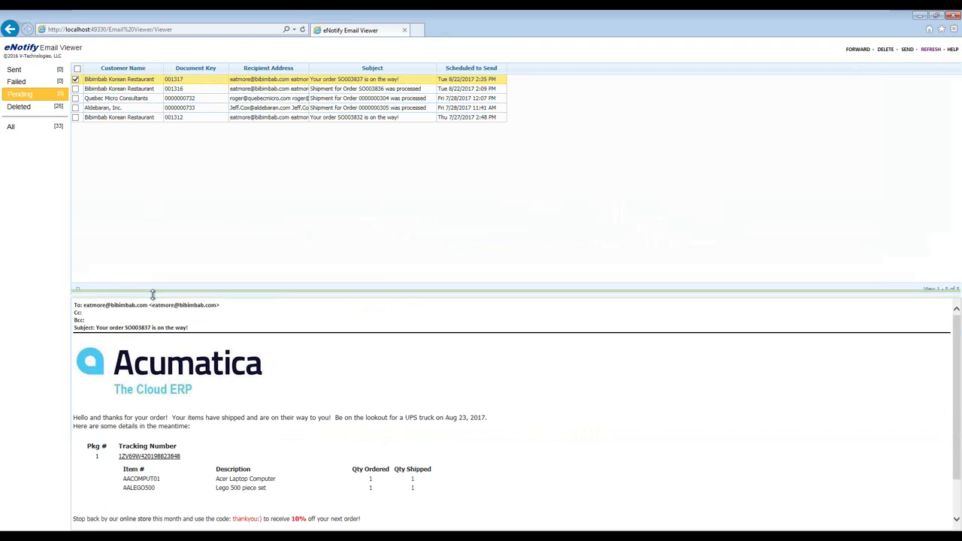
left_click_drag(153, 294, 158, 275)
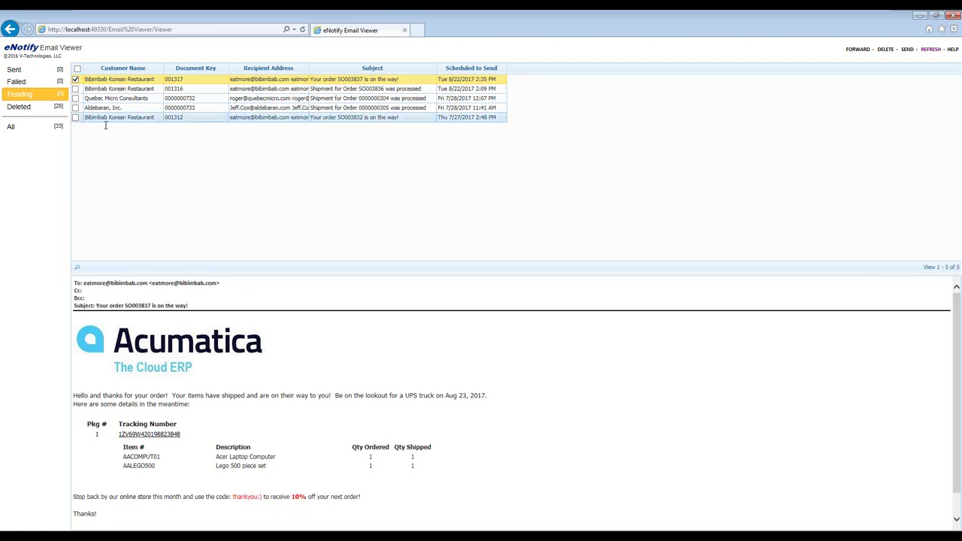
left_click(104, 88)
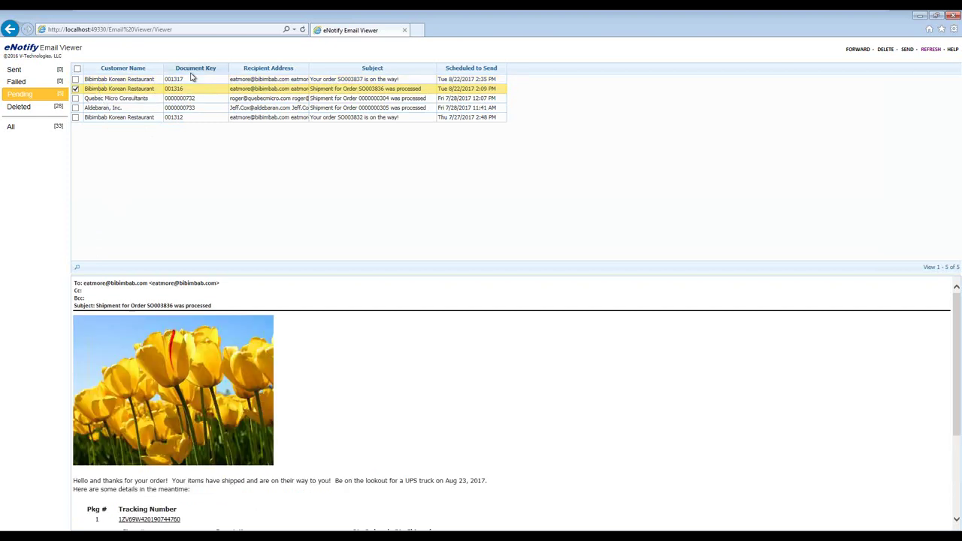
left_click(145, 82)
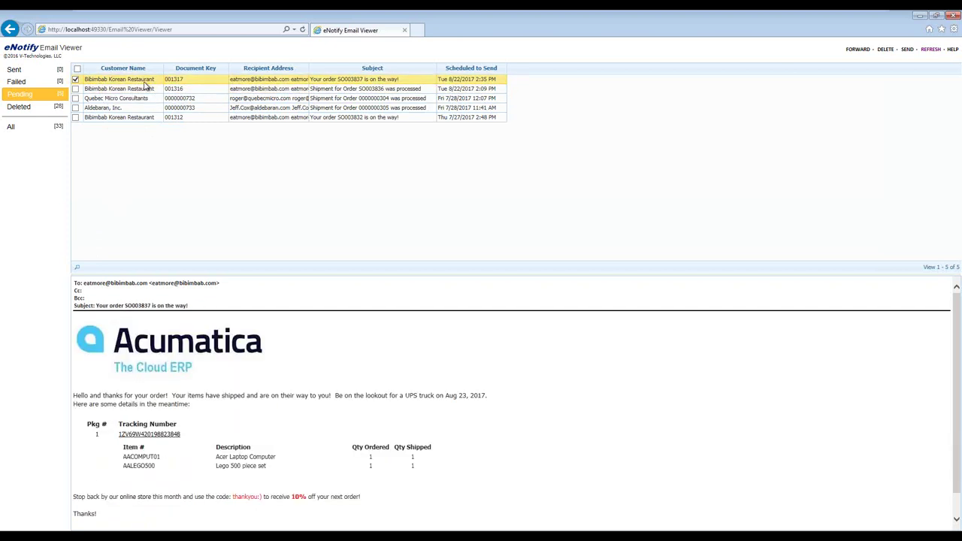